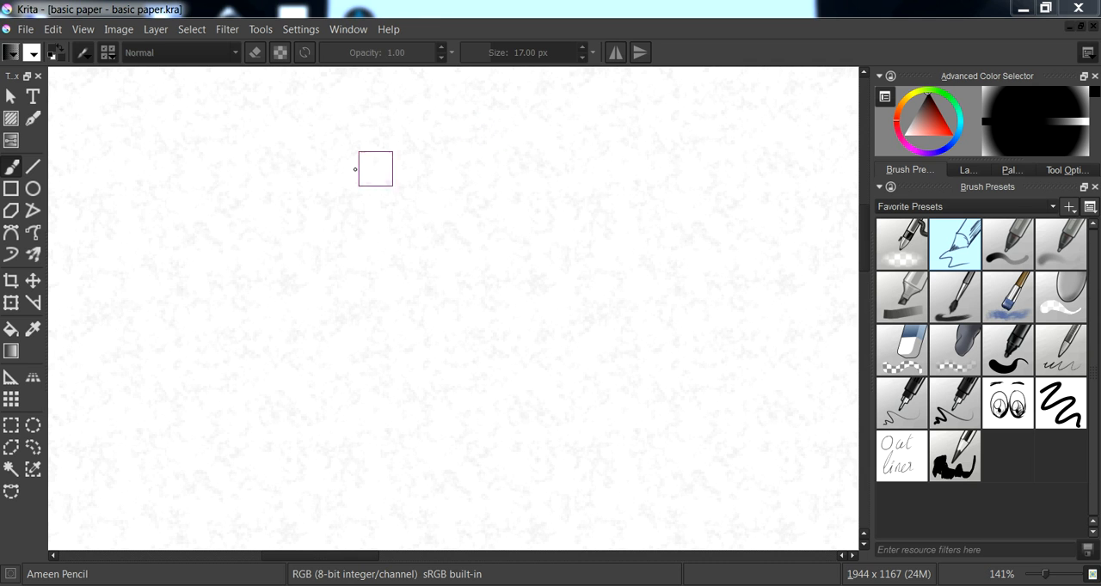
- Handwrite "Eye" with a rough wedge-and-arc diagram beside it, and clear the canvas
mouse_move(327, 170)
left_mouse_down()
mouse_move(356, 238)
mouse_move(362, 350)
mouse_move(520, 237)
left_mouse_up()
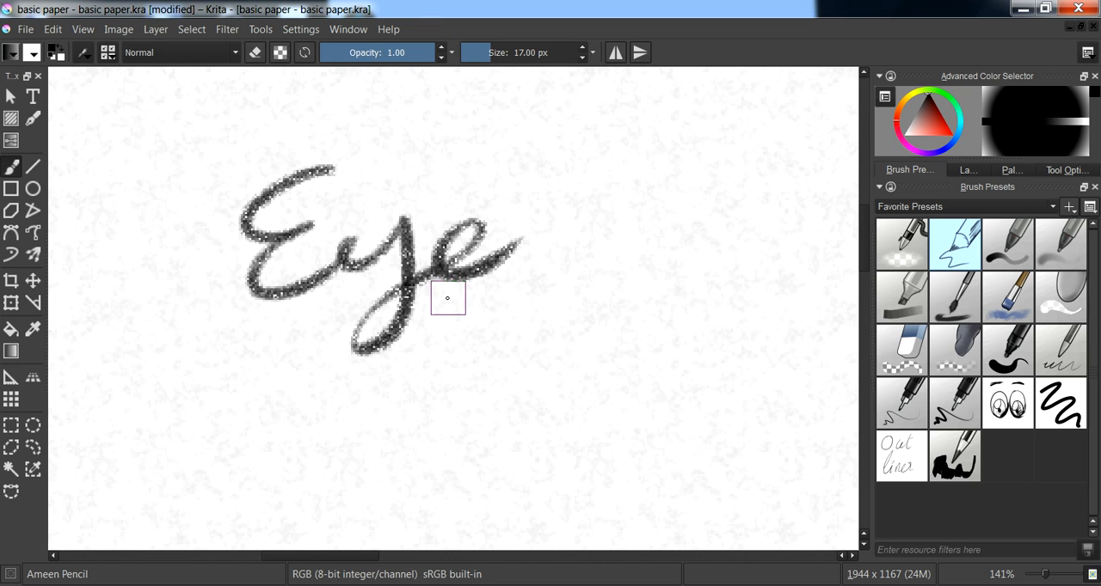
left_click_drag(593, 199, 722, 188)
mouse_move(621, 174)
left_mouse_down()
mouse_move(551, 290)
mouse_move(749, 274)
left_mouse_up()
mouse_move(693, 187)
left_mouse_down()
mouse_move(752, 276)
mouse_move(626, 200)
left_mouse_up()
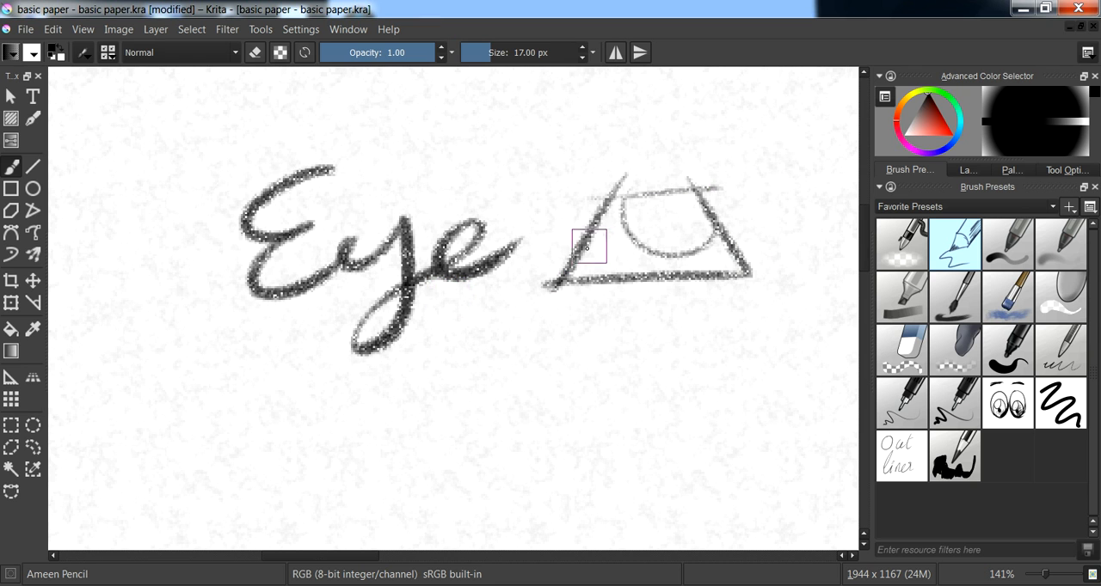
key("Delete")
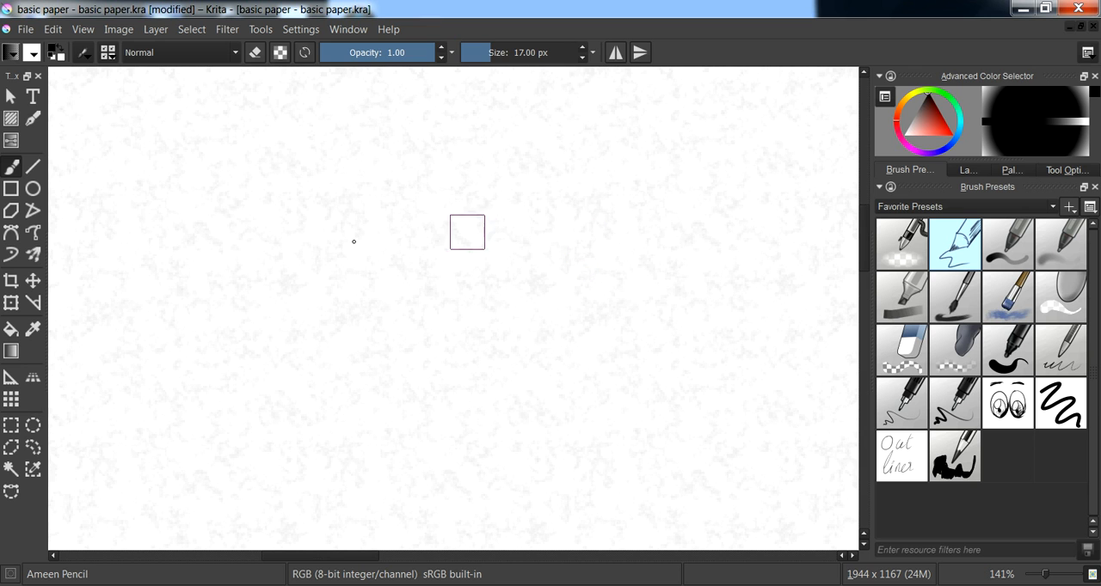
- Handwrite "Nose" with a check mark below it and an X surrounded by dots beside it, and clear the canvas
left_click_drag(174, 314, 315, 153)
mouse_move(275, 269)
left_mouse_down()
mouse_move(317, 269)
mouse_move(344, 294)
mouse_move(442, 278)
left_mouse_up()
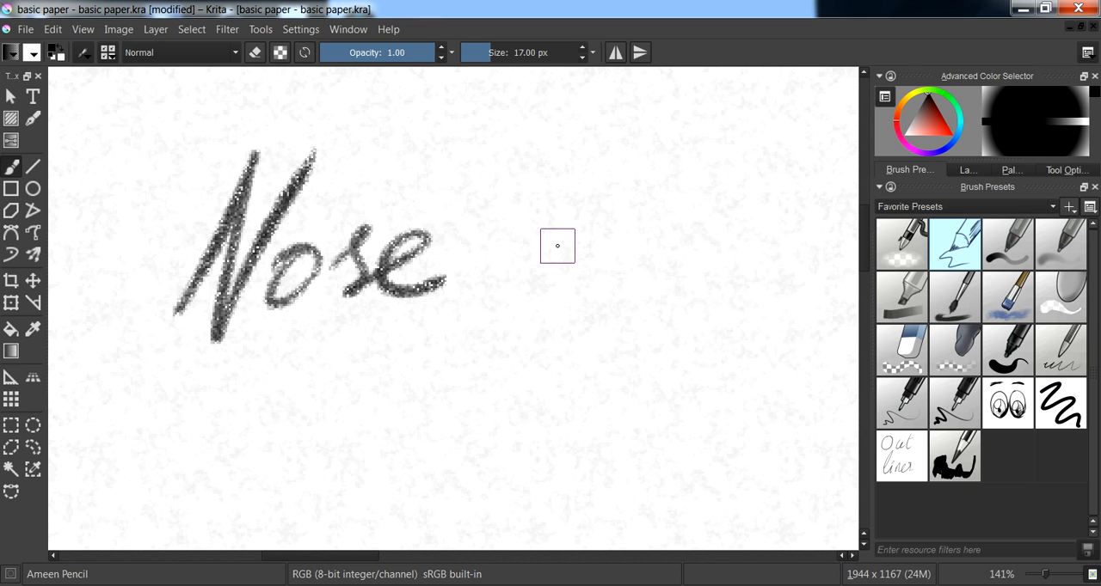
left_click_drag(528, 240, 597, 308)
left_click_drag(574, 226, 529, 320)
left_click(559, 218)
left_click(514, 263)
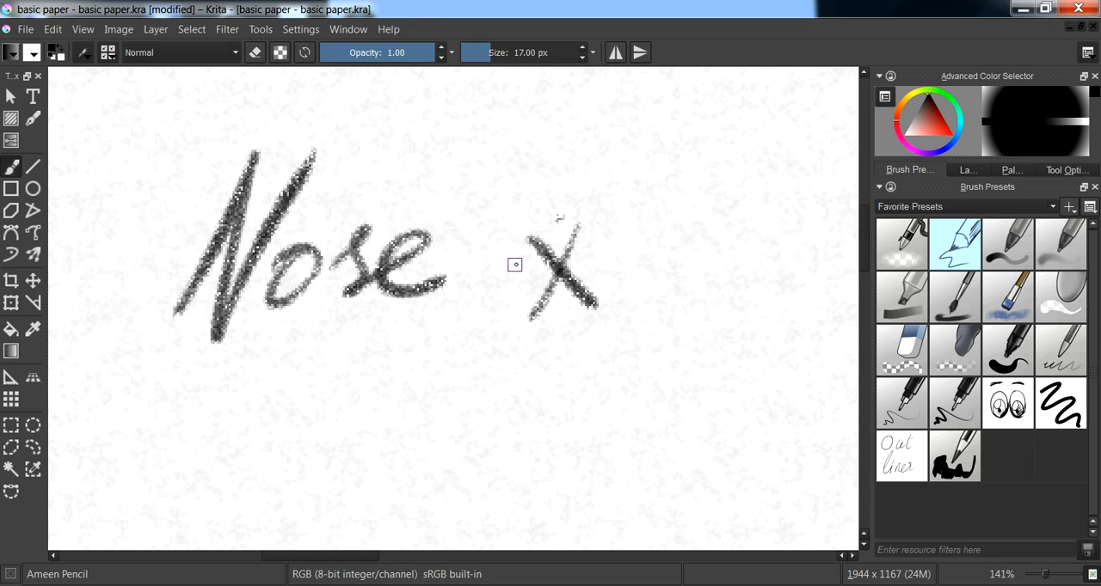
left_click(559, 332)
left_click(601, 260)
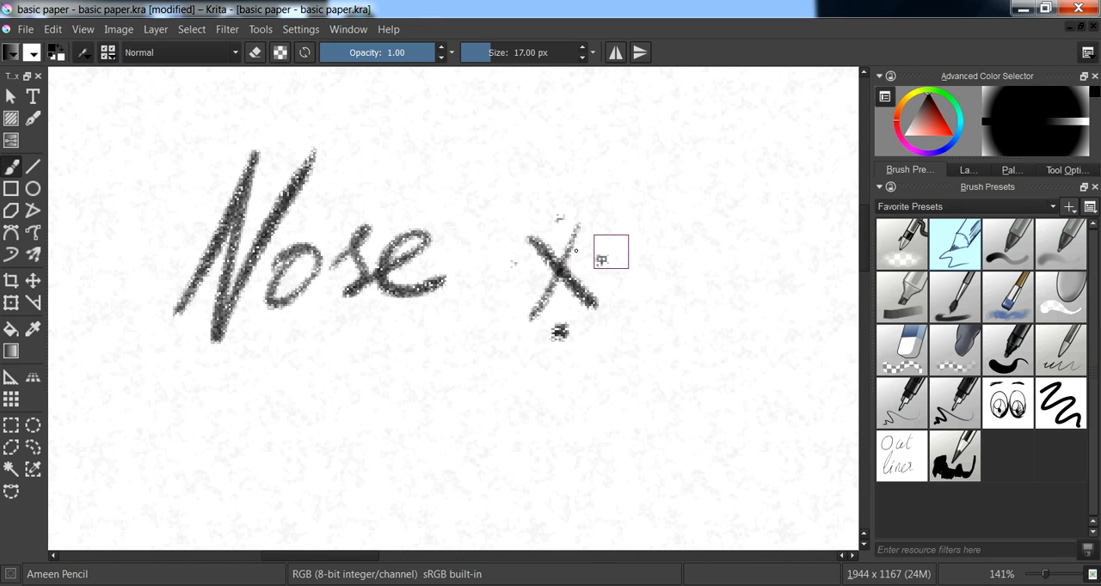
left_click(557, 215)
mouse_move(316, 339)
left_mouse_down()
mouse_move(337, 371)
mouse_move(491, 297)
left_mouse_up()
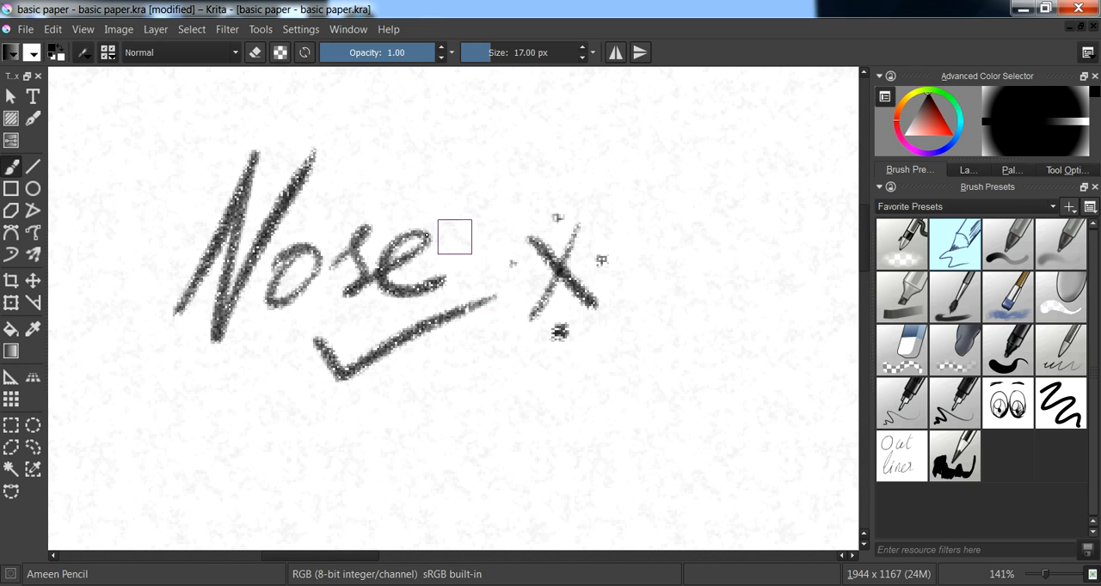
key("Delete")
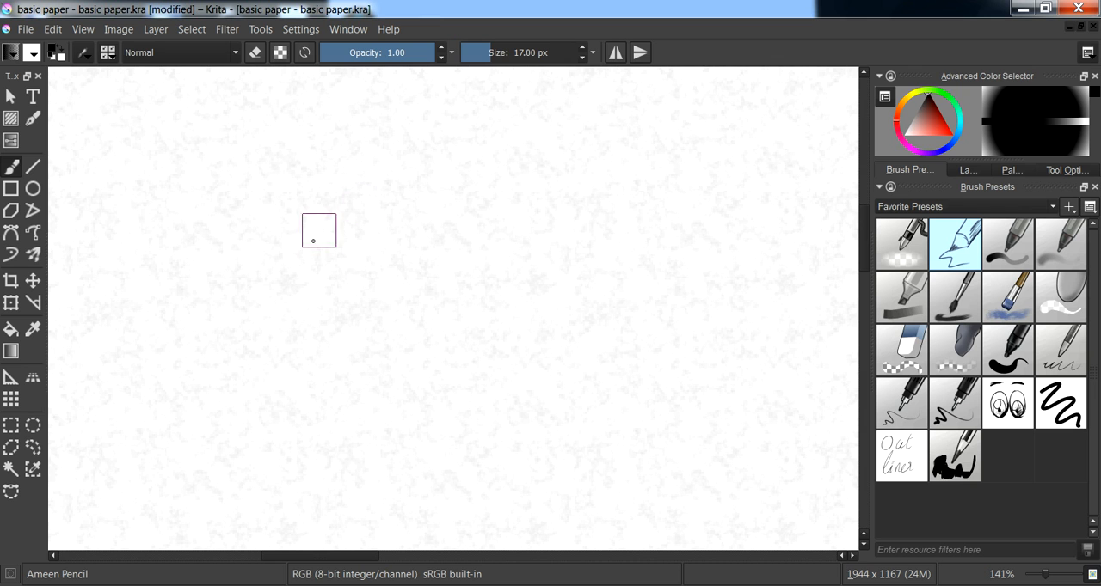
- Draw a frontal nose base with curled nostril wings and a vertical stroke above it, and clear the canvas
mouse_move(282, 243)
left_mouse_down()
mouse_move(280, 280)
mouse_move(335, 288)
mouse_move(447, 273)
mouse_move(473, 230)
left_mouse_up()
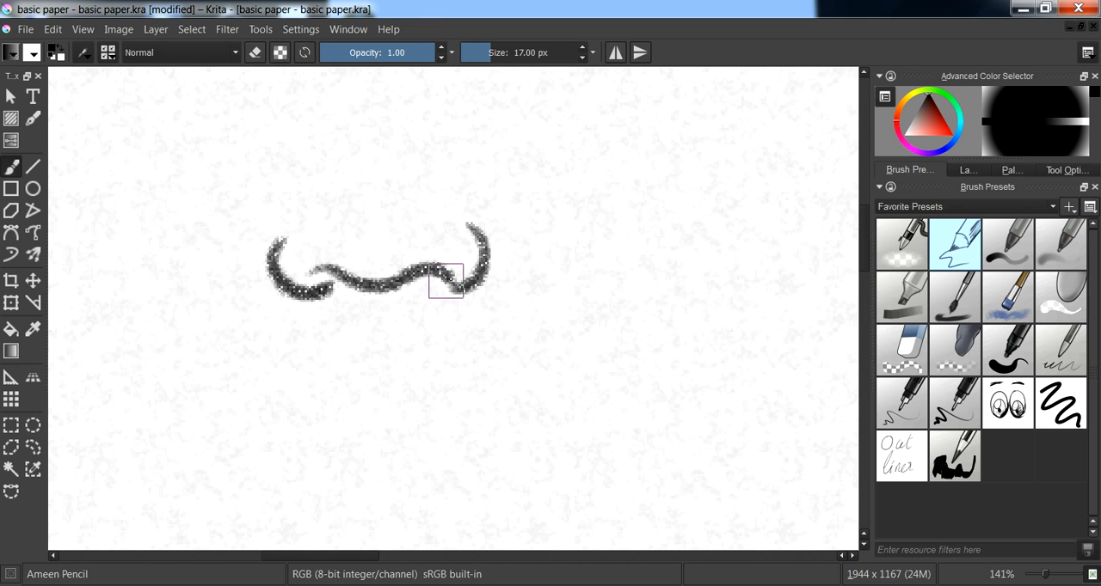
left_click_drag(319, 272, 306, 279)
left_click_drag(454, 234, 473, 247)
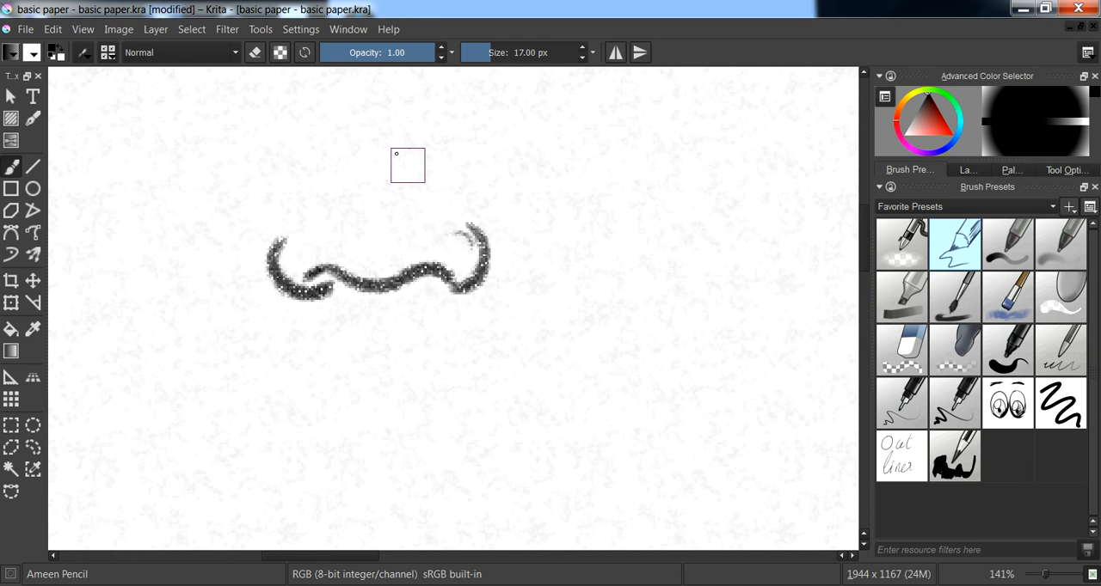
scroll(368, 219, "up", 3)
left_click_drag(344, 101, 342, 310)
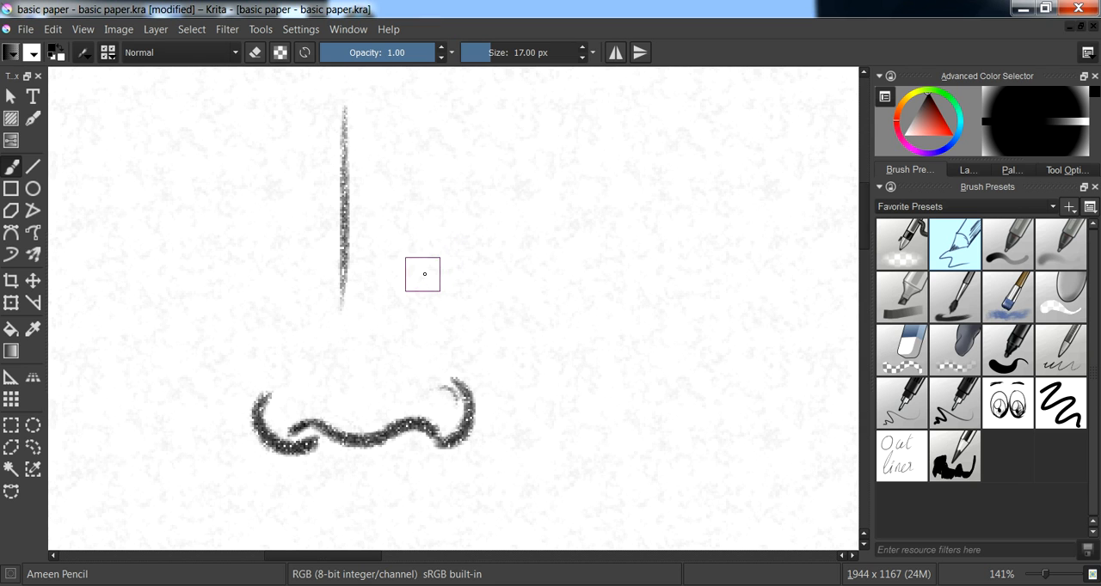
key("Delete")
- Sketch a side-view facial bone profile with a protruding nasal bone, and hatch the bone area
mouse_move(442, 116)
left_mouse_down()
mouse_move(372, 234)
mouse_move(447, 290)
mouse_move(466, 430)
left_mouse_up()
left_click_drag(419, 179, 393, 241)
mouse_move(440, 195)
left_mouse_down()
mouse_move(406, 251)
mouse_move(415, 263)
left_mouse_up()
left_click_drag(441, 245, 414, 283)
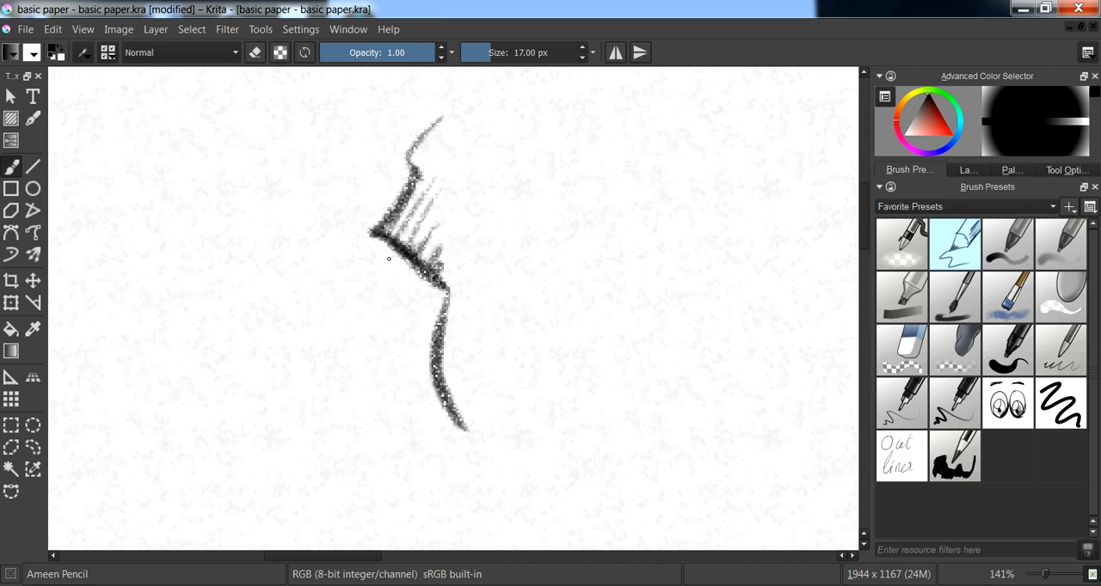
- Outline the fleshy nose over the bone profile, adding the nostril, upper lip and inner cartilage shapes
mouse_move(411, 164)
left_mouse_down()
mouse_move(274, 356)
mouse_move(299, 406)
left_mouse_up()
left_click_drag(310, 413, 389, 394)
left_click_drag(347, 385, 408, 382)
mouse_move(395, 324)
left_mouse_down()
mouse_move(414, 391)
mouse_move(376, 400)
mouse_move(410, 449)
left_mouse_up()
mouse_move(364, 253)
left_mouse_down()
mouse_move(305, 350)
mouse_move(389, 363)
mouse_move(423, 318)
mouse_move(380, 258)
mouse_move(339, 293)
left_mouse_up()
mouse_move(306, 355)
left_mouse_down()
mouse_move(364, 361)
mouse_move(411, 332)
mouse_move(394, 358)
mouse_move(331, 375)
left_mouse_up()
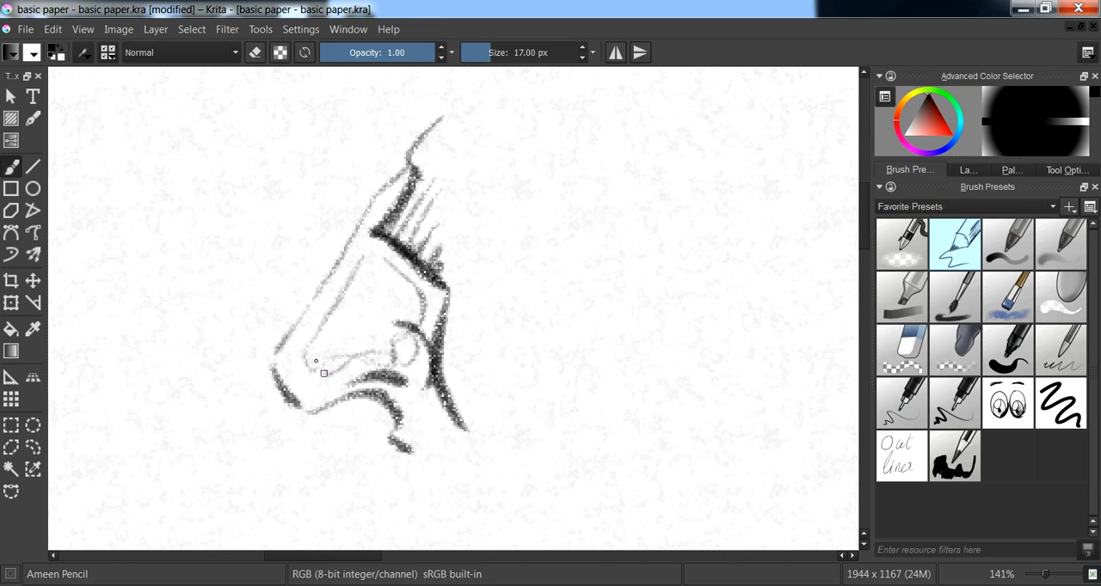
- Reinforce the inner cartilage and darken the nose's outer contour, and clear the canvas
mouse_move(369, 247)
left_mouse_down()
mouse_move(340, 276)
mouse_move(305, 354)
mouse_move(351, 365)
left_mouse_up()
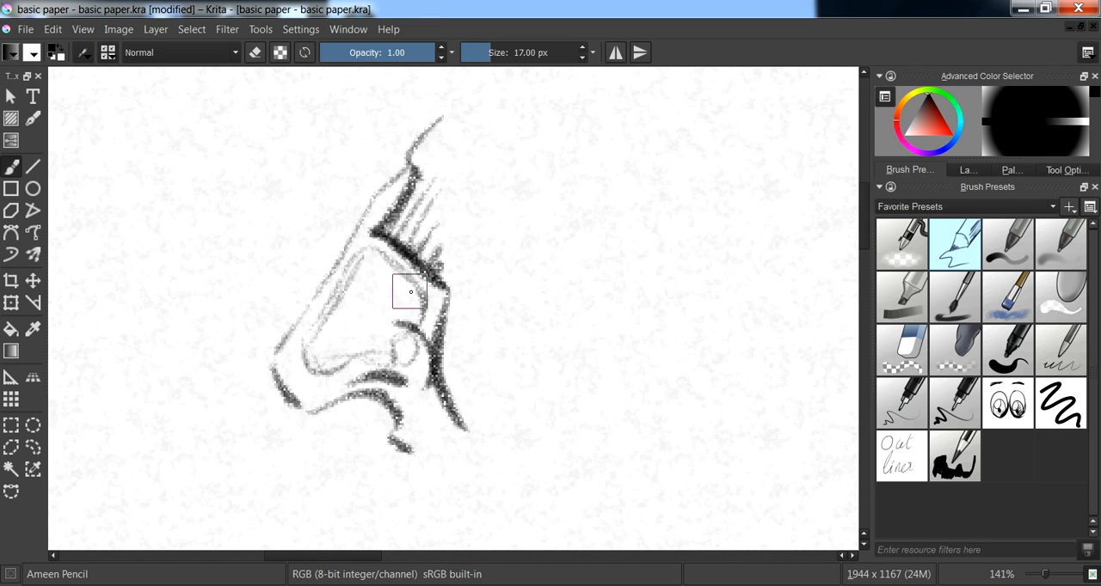
mouse_move(411, 332)
left_mouse_down()
mouse_move(383, 394)
mouse_move(323, 406)
mouse_move(292, 392)
mouse_move(277, 349)
mouse_move(392, 192)
left_mouse_up()
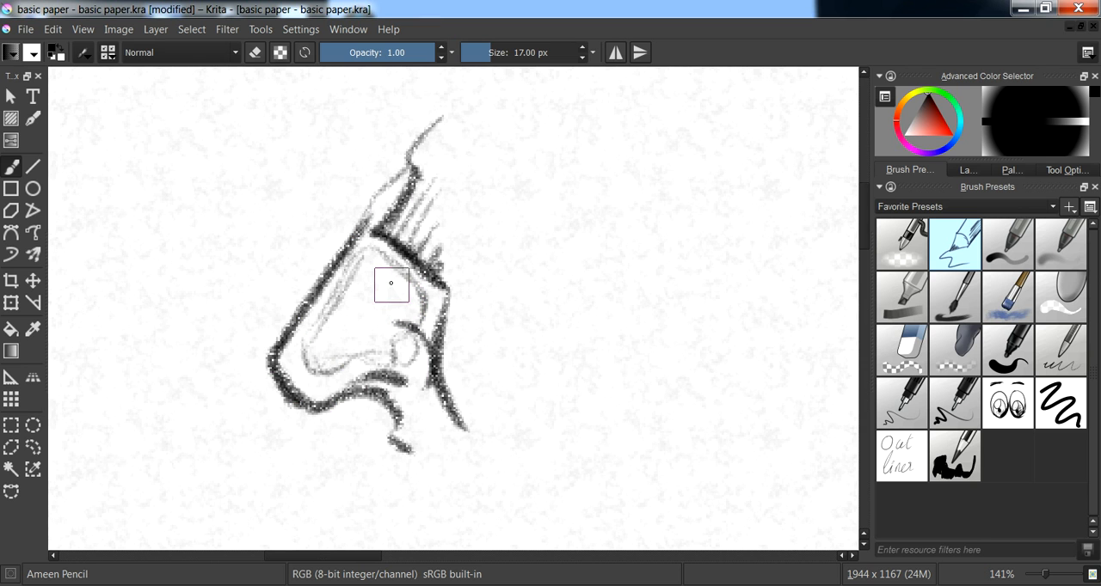
mouse_move(381, 281)
left_mouse_down()
mouse_move(386, 312)
mouse_move(387, 303)
left_mouse_up()
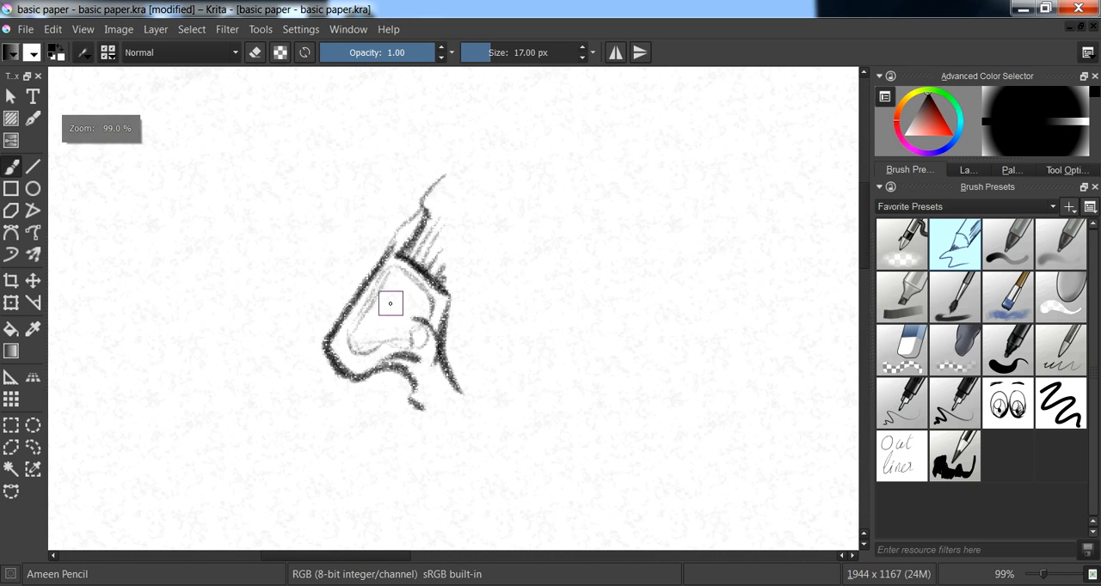
key("Delete")
- Construct a front-view nose from a large circle with a vertical centre line and a smaller overlapping circle on each side
mouse_move(375, 264)
left_mouse_down()
mouse_move(388, 254)
mouse_move(378, 267)
left_mouse_up()
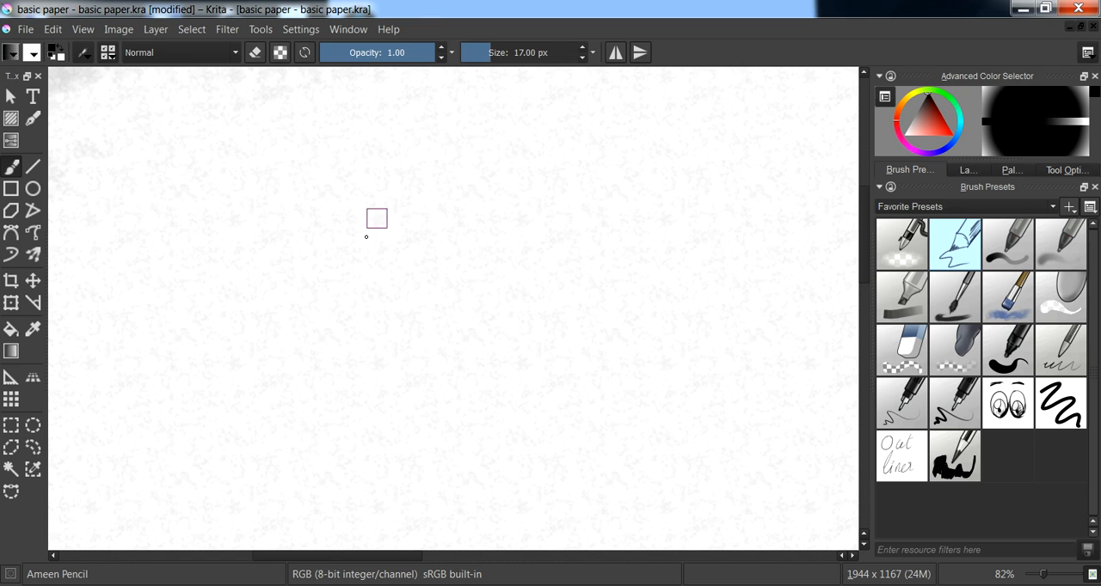
mouse_move(416, 238)
left_mouse_down()
mouse_move(371, 318)
mouse_move(436, 353)
mouse_move(482, 313)
mouse_move(465, 244)
mouse_move(410, 235)
mouse_move(385, 252)
mouse_move(454, 246)
mouse_move(478, 274)
left_mouse_up()
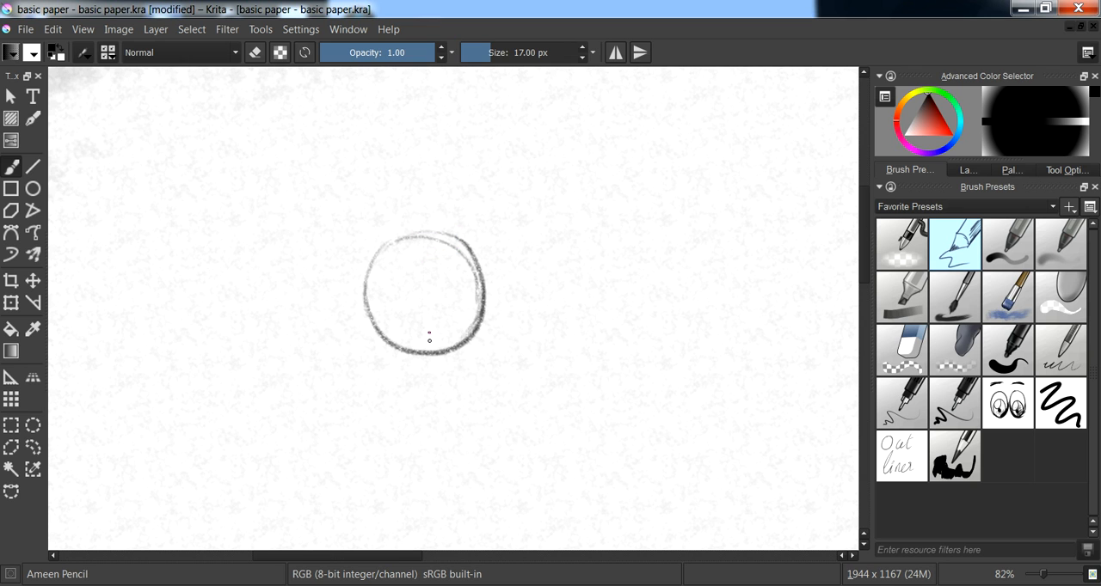
left_click_drag(427, 182, 424, 248)
left_click_drag(429, 307, 427, 338)
left_click_drag(329, 316, 352, 280)
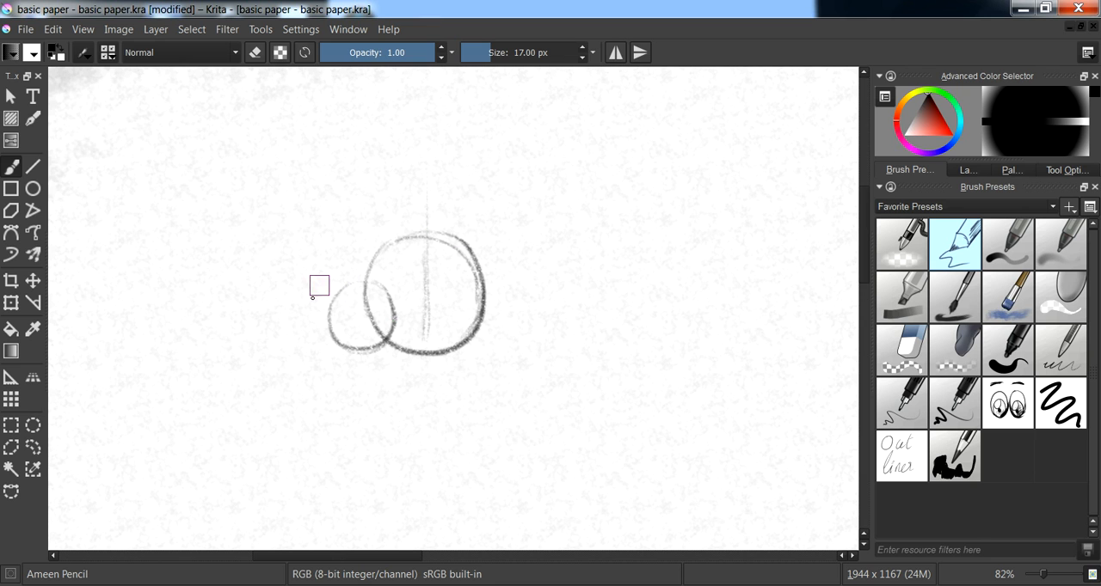
mouse_move(485, 278)
left_mouse_down()
mouse_move(509, 341)
mouse_move(483, 282)
mouse_move(487, 345)
left_mouse_up()
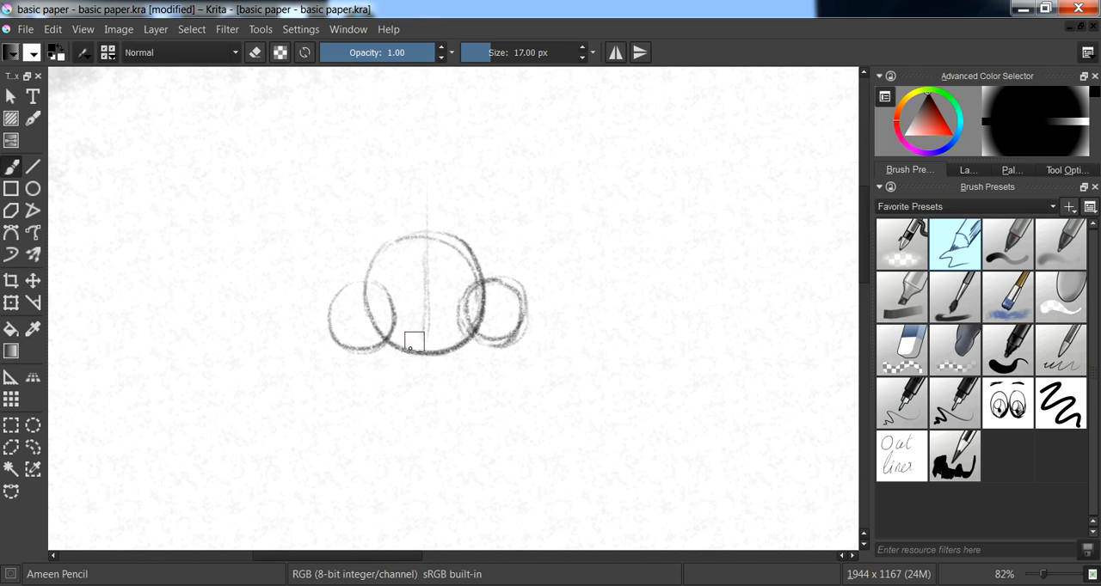
- Darken the curved underside of the front-view nose and the outer edges of both nostril wings
mouse_move(412, 351)
left_mouse_down()
mouse_move(481, 338)
mouse_move(422, 350)
mouse_move(378, 343)
left_mouse_up()
mouse_move(350, 281)
left_mouse_down()
mouse_move(333, 320)
mouse_move(334, 309)
mouse_move(381, 348)
left_mouse_up()
mouse_move(490, 273)
left_mouse_down()
mouse_move(514, 289)
mouse_move(524, 317)
mouse_move(487, 346)
left_mouse_up()
- Draw the two sides of the front-view nose bridge rising from the large circle, using repeated near-vertical strokes
left_click_drag(400, 207, 383, 265)
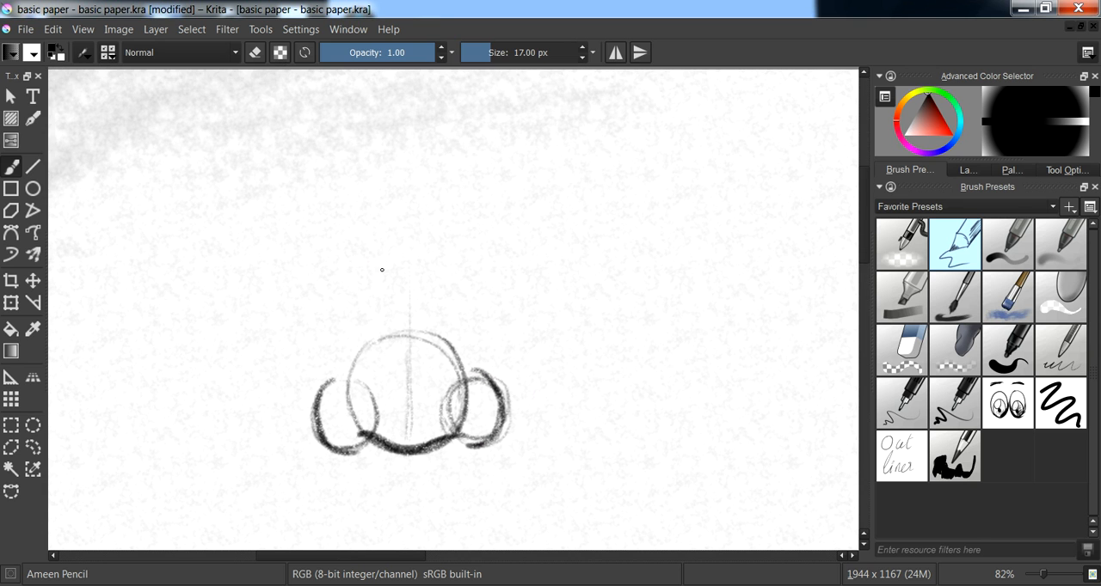
mouse_move(425, 200)
left_mouse_down()
mouse_move(435, 227)
mouse_move(439, 335)
left_mouse_up()
left_click_drag(378, 197, 370, 366)
left_click_drag(431, 192, 425, 351)
left_click_drag(432, 228, 436, 361)
left_click_drag(438, 251, 453, 366)
left_click_drag(442, 223, 444, 346)
mouse_move(465, 381)
left_mouse_down()
mouse_move(476, 329)
mouse_move(477, 394)
left_mouse_up()
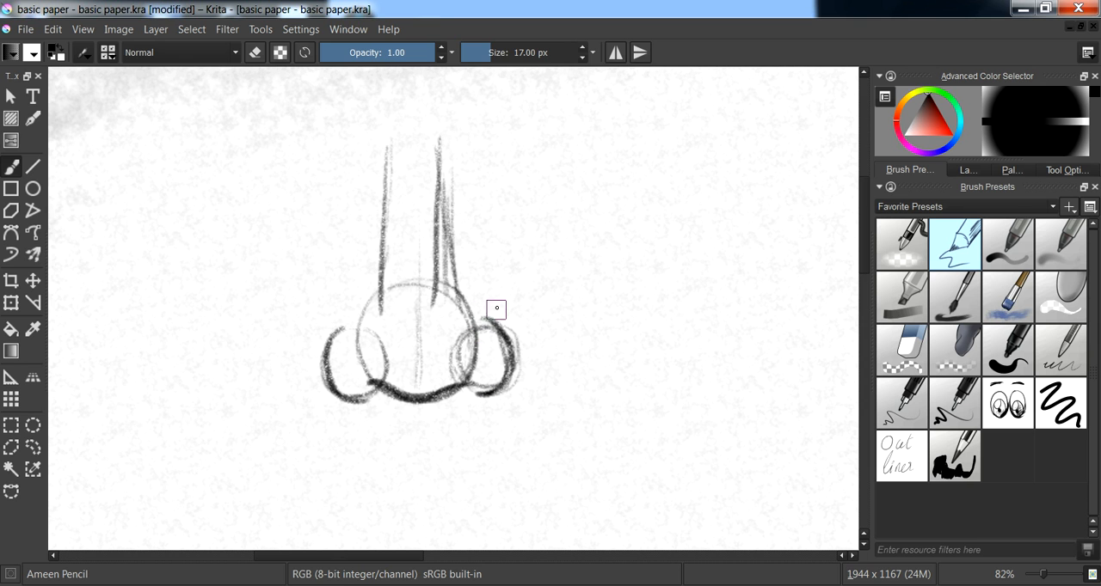
- Sketch the slanted bridge of a side-view nose beside the front view with repeated diagonal strokes
left_click_drag(593, 243, 440, 255)
left_click_drag(557, 162, 480, 344)
left_click_drag(558, 162, 471, 344)
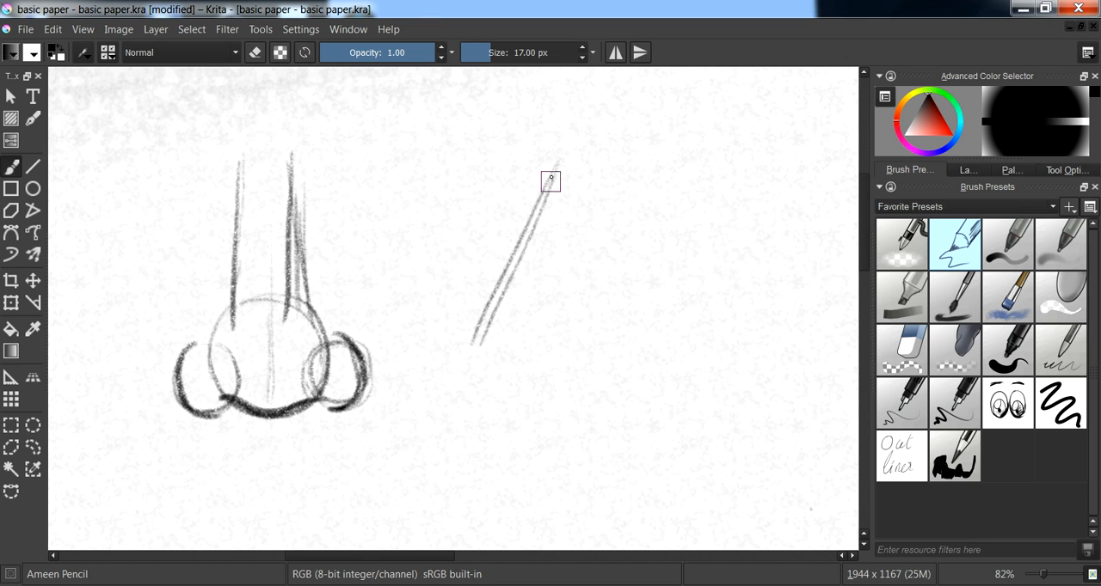
left_click_drag(553, 179, 477, 344)
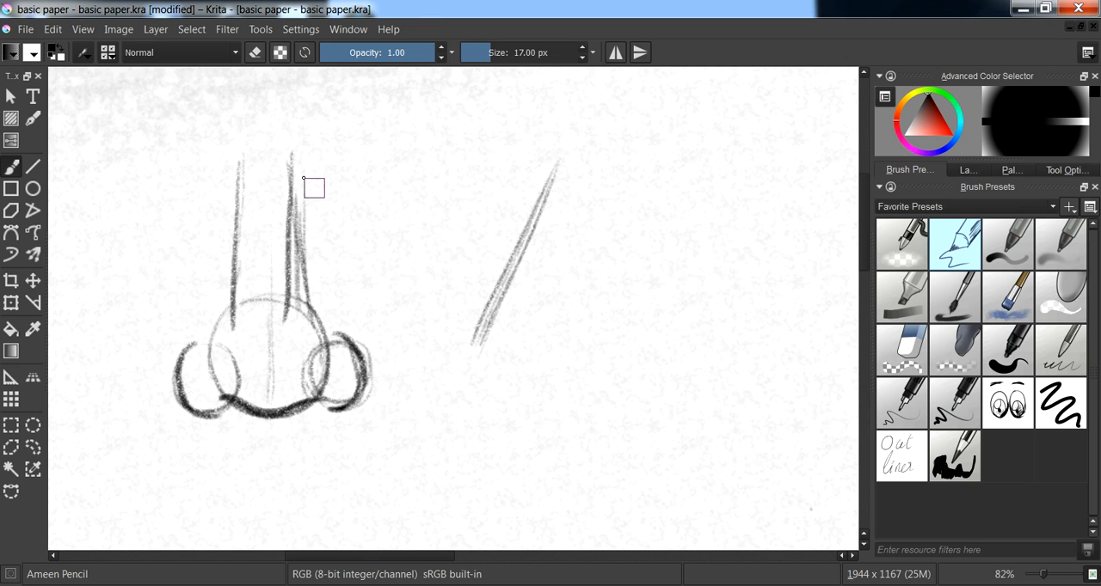
left_click_drag(557, 163, 471, 342)
left_click_drag(544, 215, 466, 357)
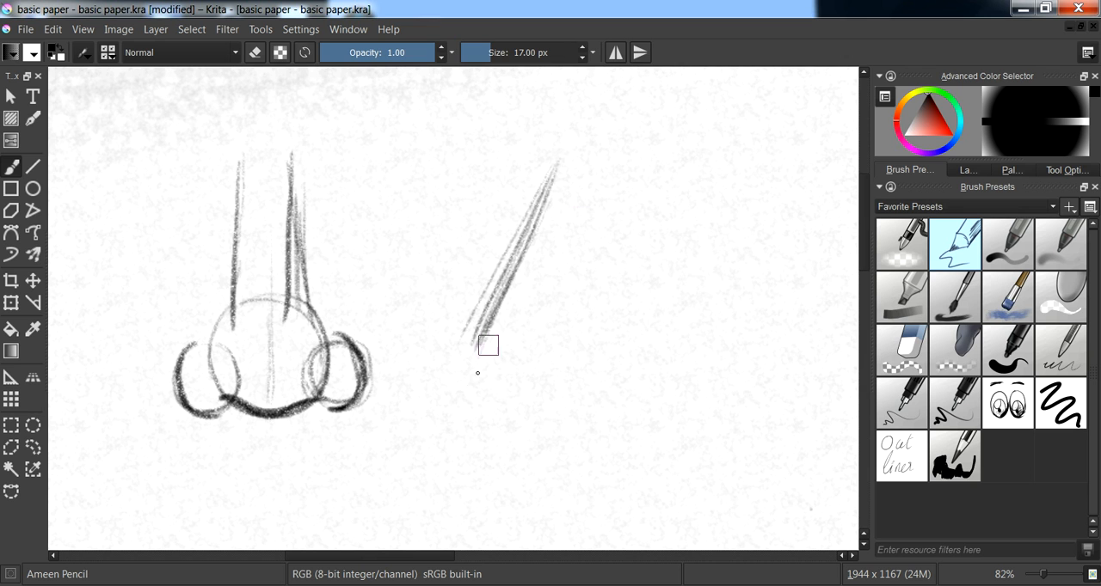
- Add a large tip circle and a smaller wing circle to the side-view nose, and darken the nostril and wing edge
mouse_move(489, 352)
left_mouse_down()
mouse_move(520, 394)
mouse_move(550, 363)
mouse_move(460, 361)
mouse_move(513, 402)
mouse_move(563, 376)
left_mouse_up()
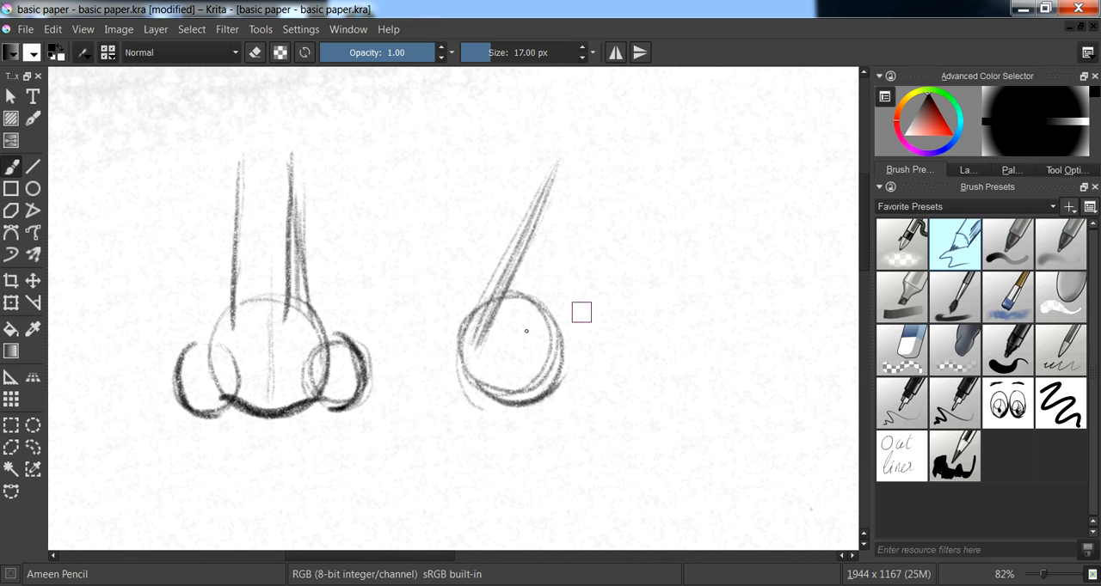
mouse_move(462, 376)
left_mouse_down()
mouse_move(495, 412)
mouse_move(570, 378)
mouse_move(560, 386)
mouse_move(551, 374)
mouse_move(575, 400)
mouse_move(580, 336)
mouse_move(603, 387)
mouse_move(558, 348)
mouse_move(581, 391)
mouse_move(588, 333)
mouse_move(609, 342)
mouse_move(576, 395)
mouse_move(602, 333)
left_mouse_up()
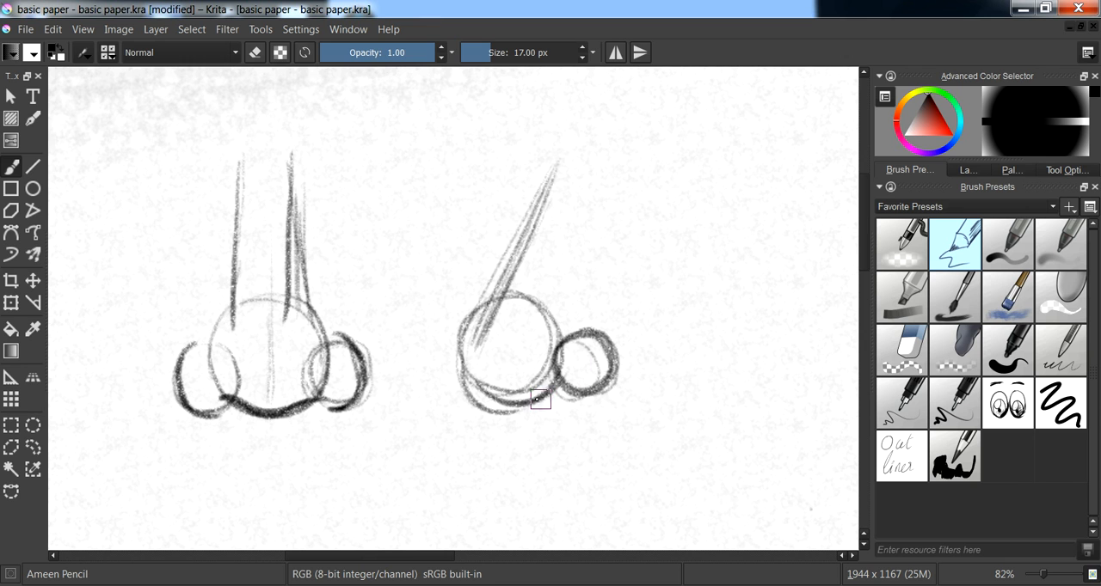
mouse_move(537, 398)
left_mouse_down()
mouse_move(575, 388)
mouse_move(534, 387)
left_mouse_up()
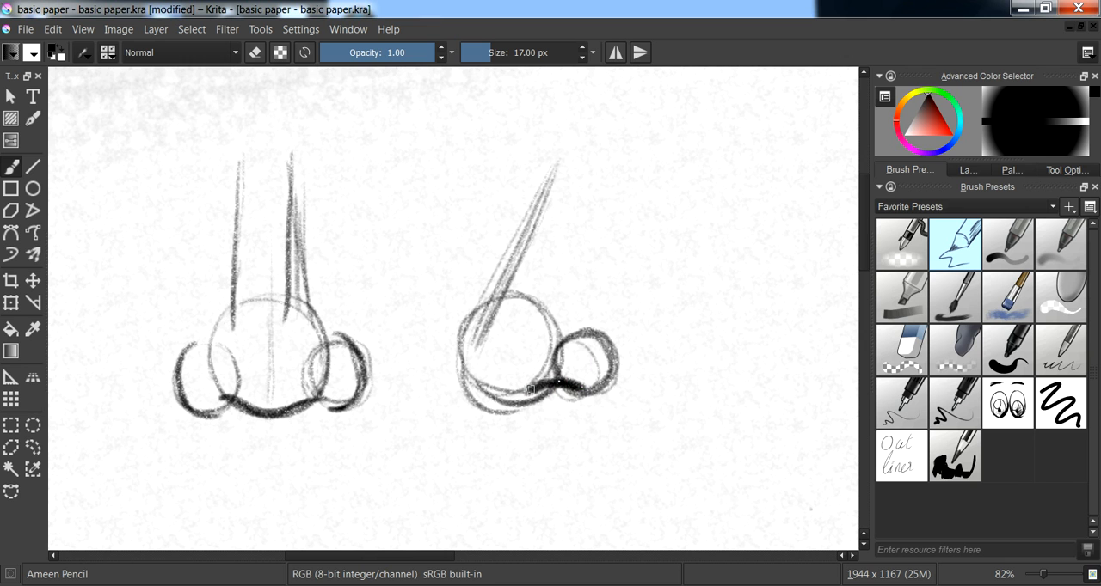
mouse_move(585, 319)
left_mouse_down()
mouse_move(615, 356)
mouse_move(602, 388)
left_mouse_up()
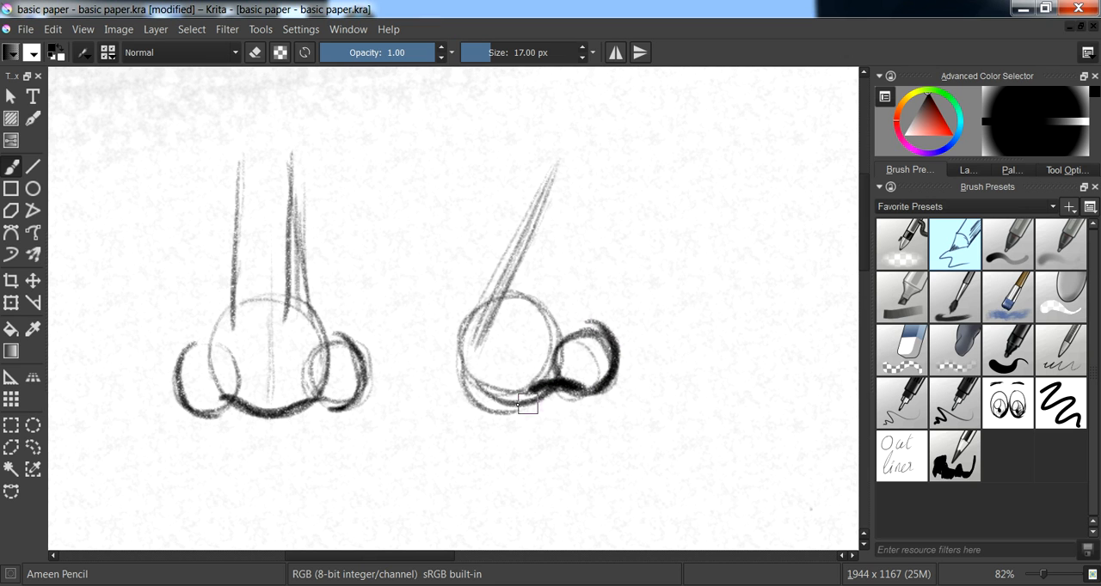
- Darken the side-view nose's bridge, tip and underside, curving the line down towards the upper lip
mouse_move(484, 325)
left_mouse_down()
mouse_move(468, 362)
mouse_move(498, 287)
mouse_move(464, 357)
mouse_move(480, 391)
mouse_move(476, 362)
mouse_move(520, 411)
mouse_move(566, 430)
left_mouse_up()
left_click_drag(479, 348, 473, 397)
mouse_move(500, 291)
left_mouse_down()
mouse_move(478, 356)
mouse_move(533, 261)
mouse_move(485, 335)
left_mouse_up()
mouse_move(536, 231)
left_mouse_down()
mouse_move(494, 346)
mouse_move(519, 246)
left_mouse_up()
mouse_move(470, 334)
left_mouse_down()
mouse_move(468, 359)
mouse_move(496, 381)
mouse_move(555, 387)
left_mouse_up()
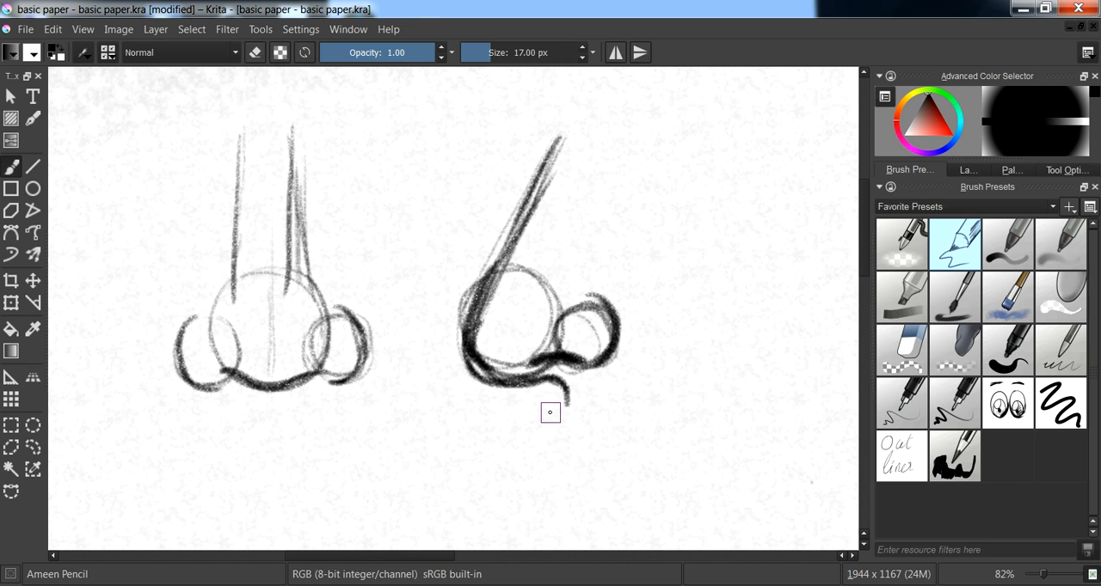
left_click_drag(498, 353, 555, 344)
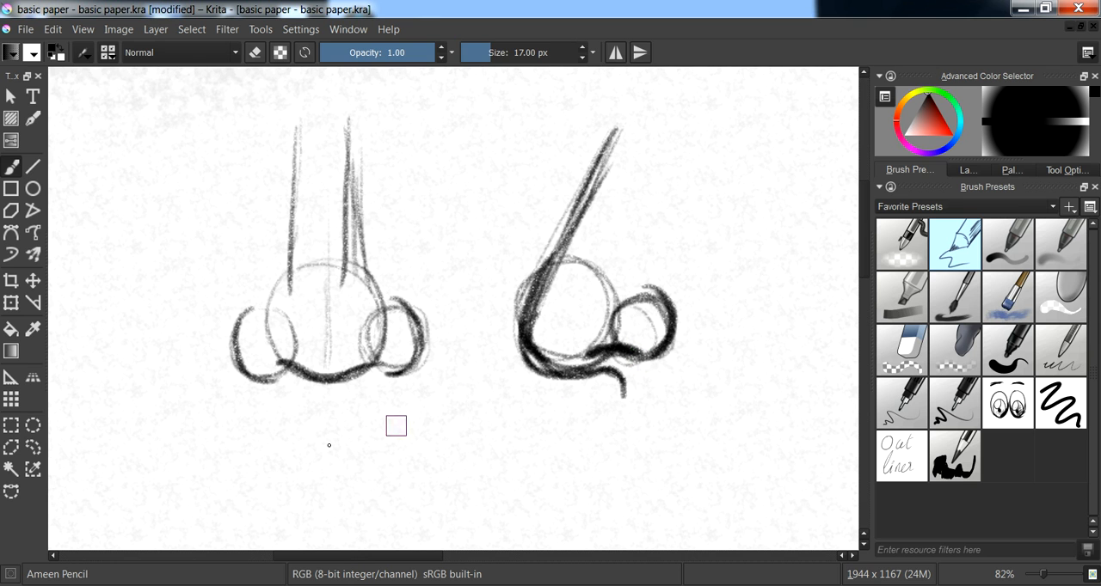
key("ctrl+s")
- Construct a three-quarter-view nose beside the side view with two slanted bridge lines, a large tip circle and two smaller wing circles
left_click_drag(663, 233, 542, 221)
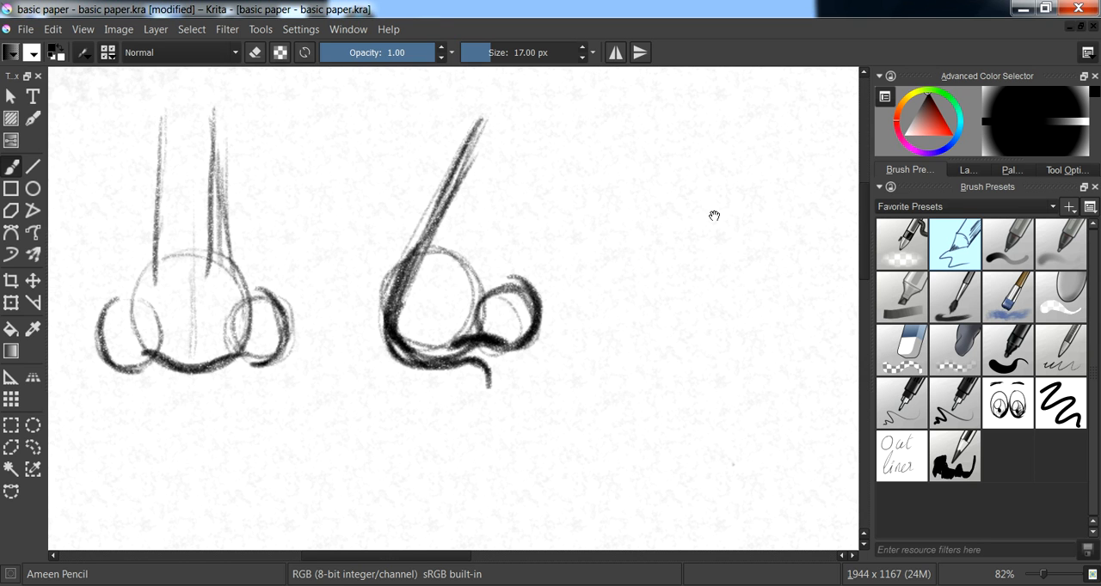
left_click_drag(715, 219, 609, 226)
mouse_move(649, 142)
left_mouse_down()
mouse_move(610, 316)
mouse_move(622, 295)
left_mouse_up()
left_click_drag(696, 144, 656, 335)
mouse_move(653, 148)
left_mouse_down()
mouse_move(610, 336)
mouse_move(690, 289)
left_mouse_up()
mouse_move(655, 256)
left_mouse_down()
mouse_move(638, 370)
mouse_move(703, 307)
mouse_move(616, 277)
mouse_move(650, 271)
mouse_move(706, 318)
left_mouse_up()
mouse_move(741, 353)
left_mouse_down()
mouse_move(684, 306)
mouse_move(666, 312)
mouse_move(680, 263)
left_mouse_up()
mouse_move(563, 277)
left_mouse_down()
mouse_move(590, 329)
mouse_move(555, 299)
mouse_move(598, 313)
left_mouse_up()
left_click_drag(600, 277, 568, 345)
- Darken the three-quarter-view nose's bridge edge, nostril, outer wing and underside
mouse_move(568, 164)
left_mouse_down()
mouse_move(526, 356)
mouse_move(585, 395)
mouse_move(626, 373)
mouse_move(627, 353)
left_mouse_up()
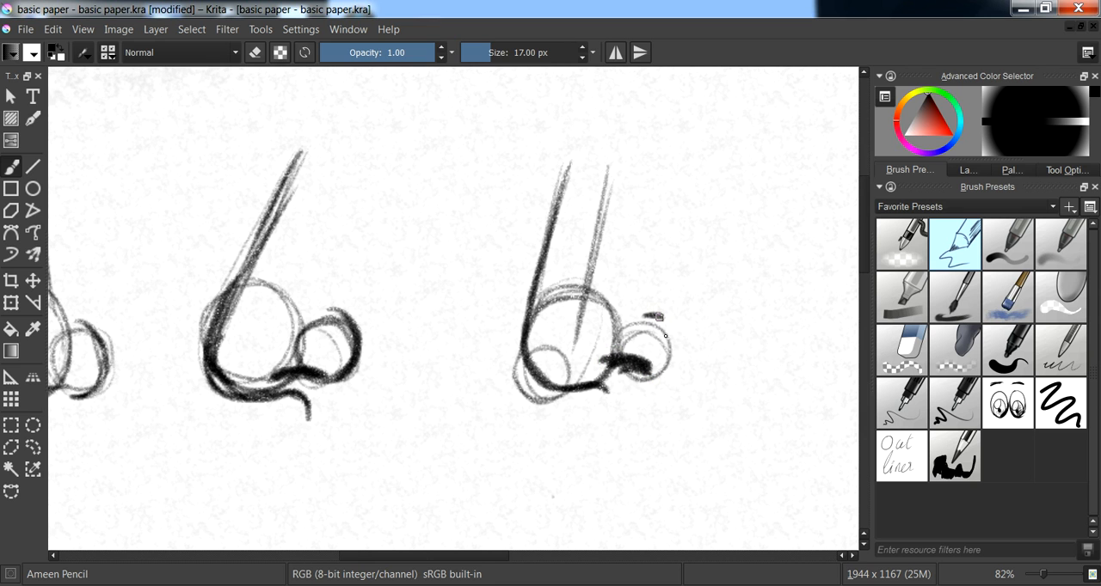
left_click_drag(654, 316, 672, 370)
mouse_move(527, 345)
left_mouse_down()
mouse_move(542, 379)
mouse_move(533, 396)
mouse_move(592, 392)
left_mouse_up()
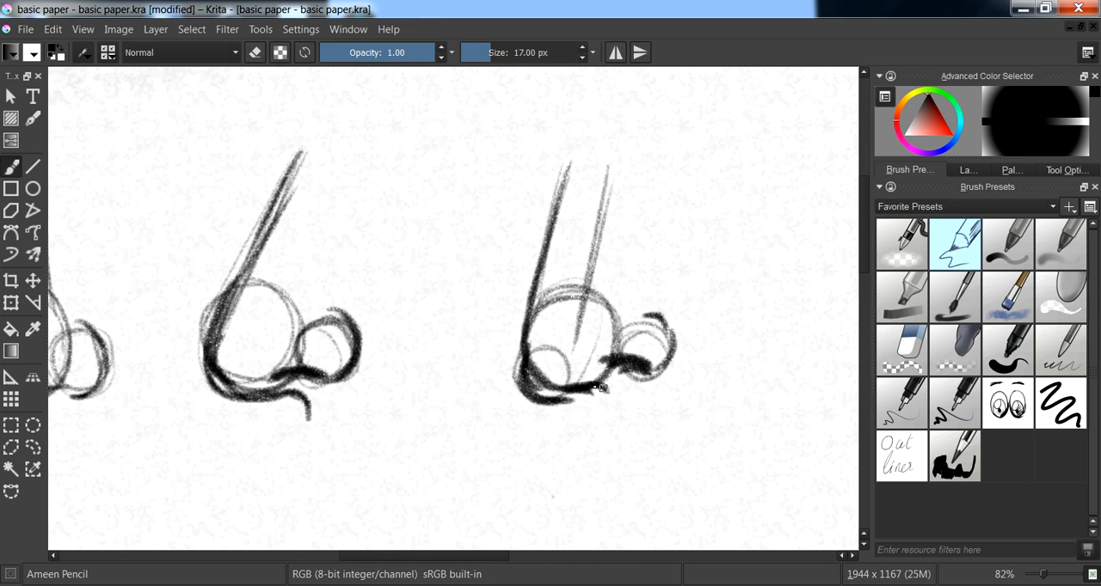
scroll(491, 287, "down", 4)
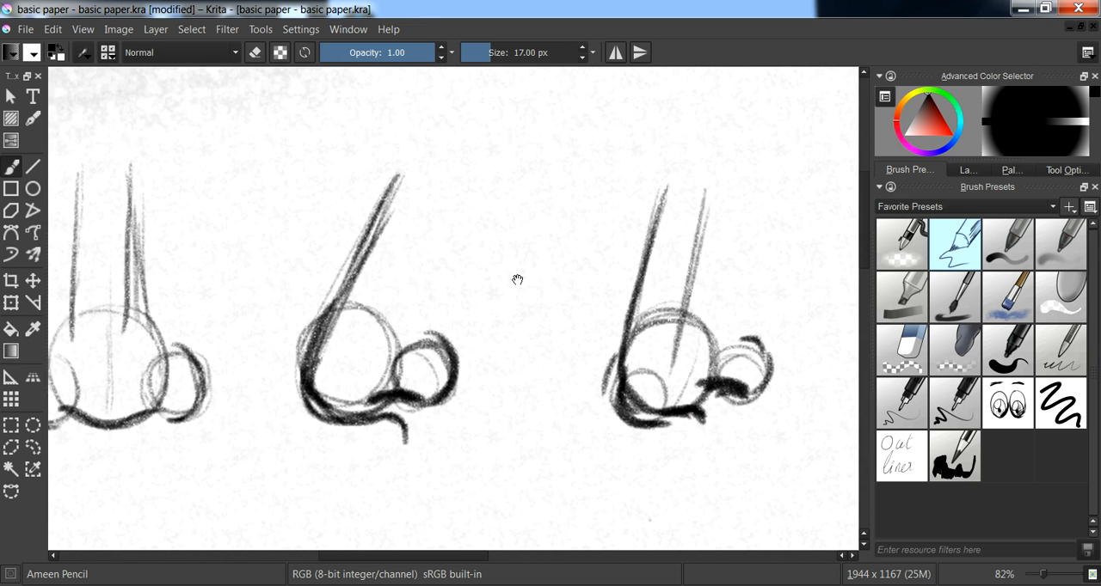
- Clear the three nose studies and sketch one side-view nose outline with a straight bridge, rounded tip and wavy underside
scroll(542, 305, "up", 4)
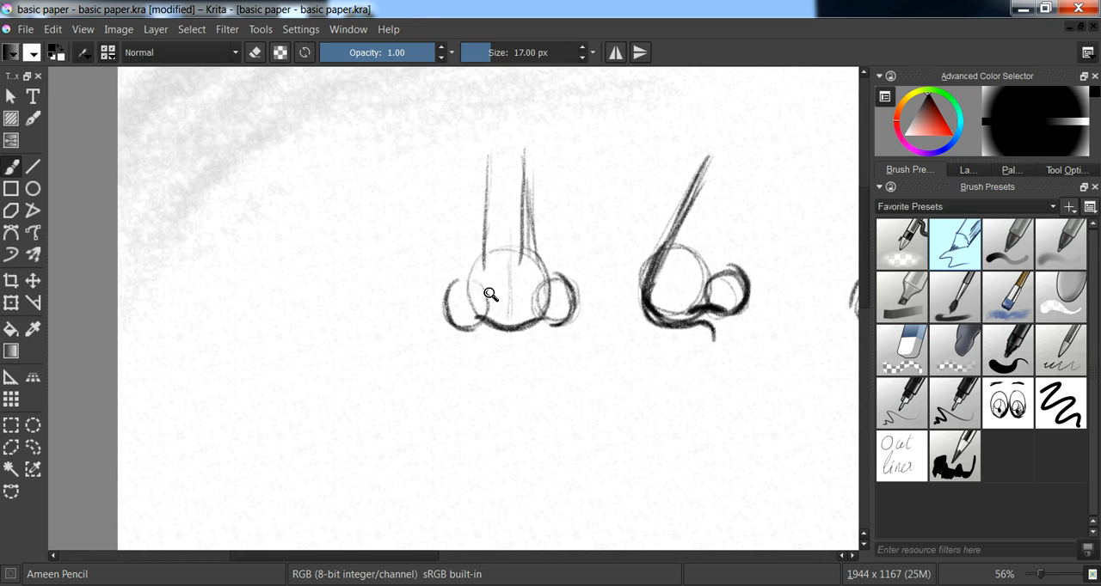
key("Delete")
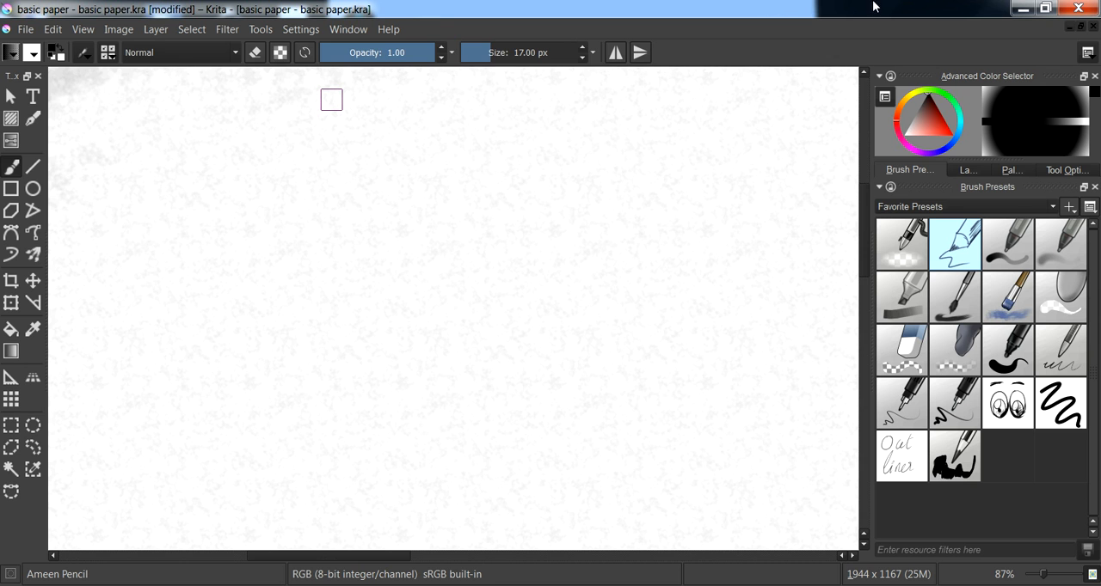
left_click_drag(373, 232, 412, 231)
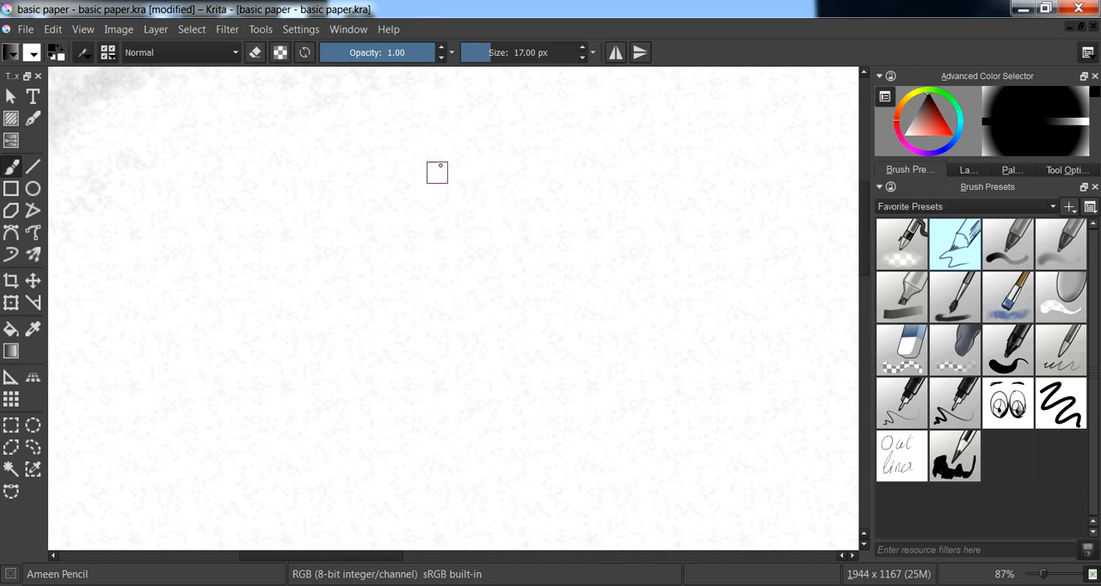
mouse_move(449, 127)
left_mouse_down()
mouse_move(339, 325)
mouse_move(354, 381)
mouse_move(447, 372)
left_mouse_up()
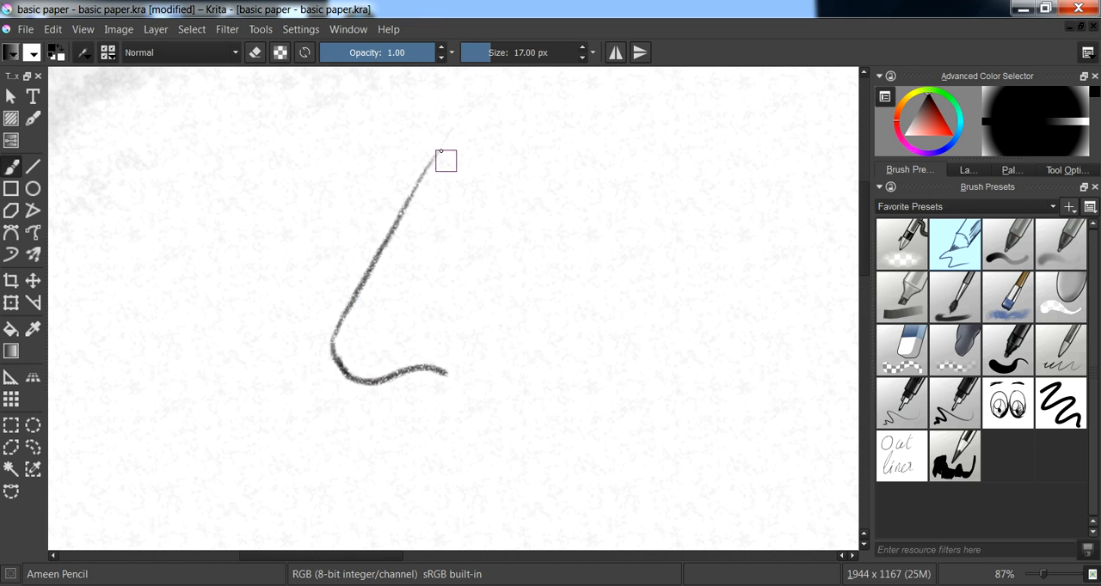
- Extend the bridge line upwards and add an inward-curving bridge variation along its inner side
left_click_drag(449, 125, 418, 174)
left_click_drag(419, 204, 337, 321)
left_click_drag(350, 315, 445, 160)
left_click_drag(418, 202, 443, 159)
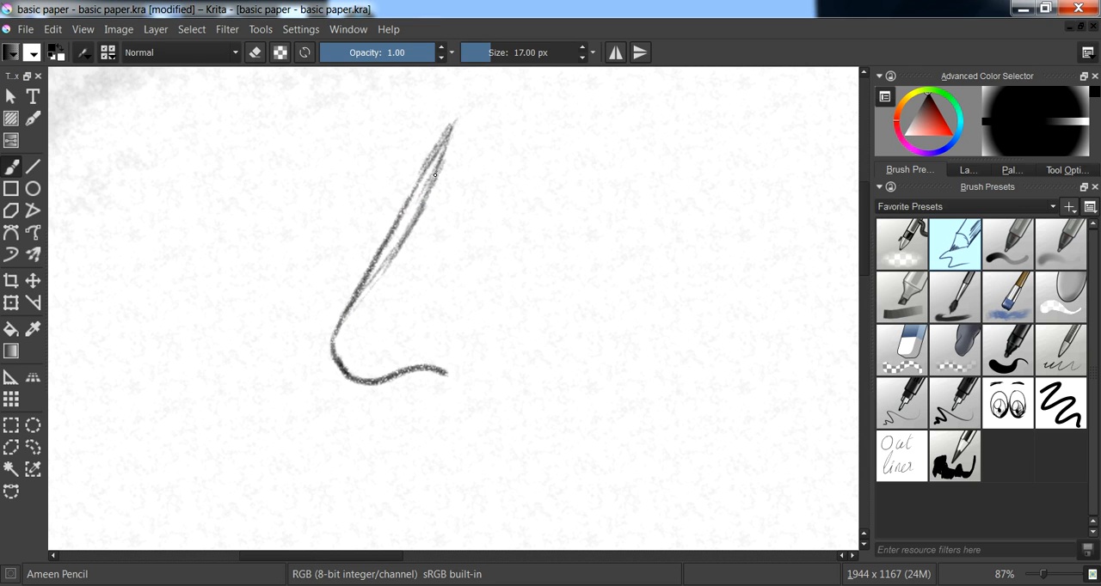
mouse_move(380, 270)
left_mouse_down()
mouse_move(426, 192)
mouse_move(404, 239)
left_mouse_up()
left_click_drag(427, 198, 438, 175)
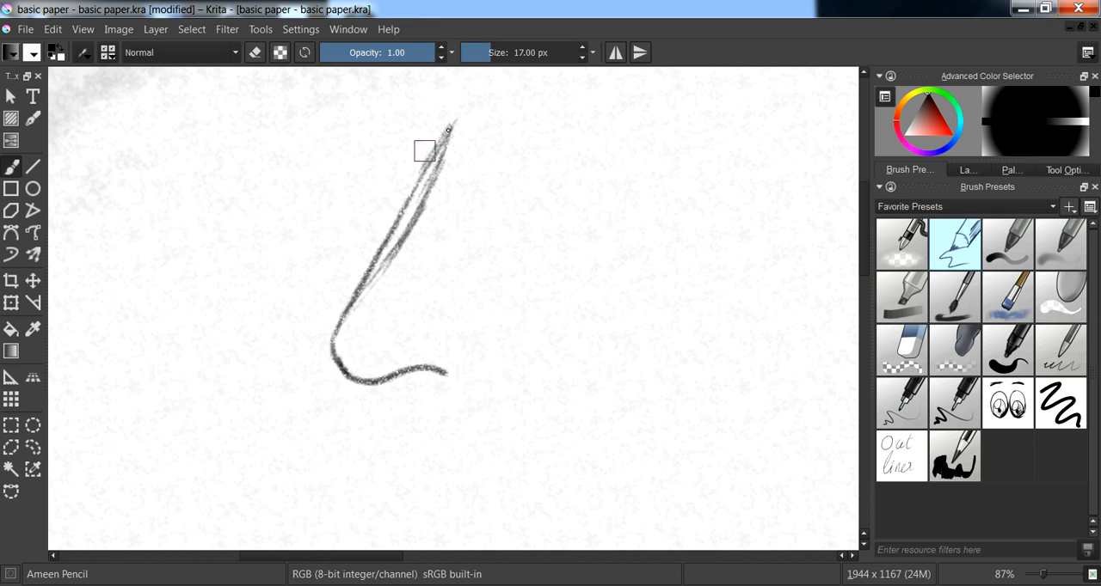
- Add an outward-curving bridge variation and two opposite arrows pointing away from the bridge on both sides
mouse_move(441, 136)
left_mouse_down()
mouse_move(362, 251)
mouse_move(333, 332)
left_mouse_up()
mouse_move(376, 217)
left_mouse_down()
mouse_move(337, 187)
mouse_move(383, 189)
left_mouse_up()
left_click_drag(407, 241, 460, 273)
left_click_drag(457, 239, 460, 271)
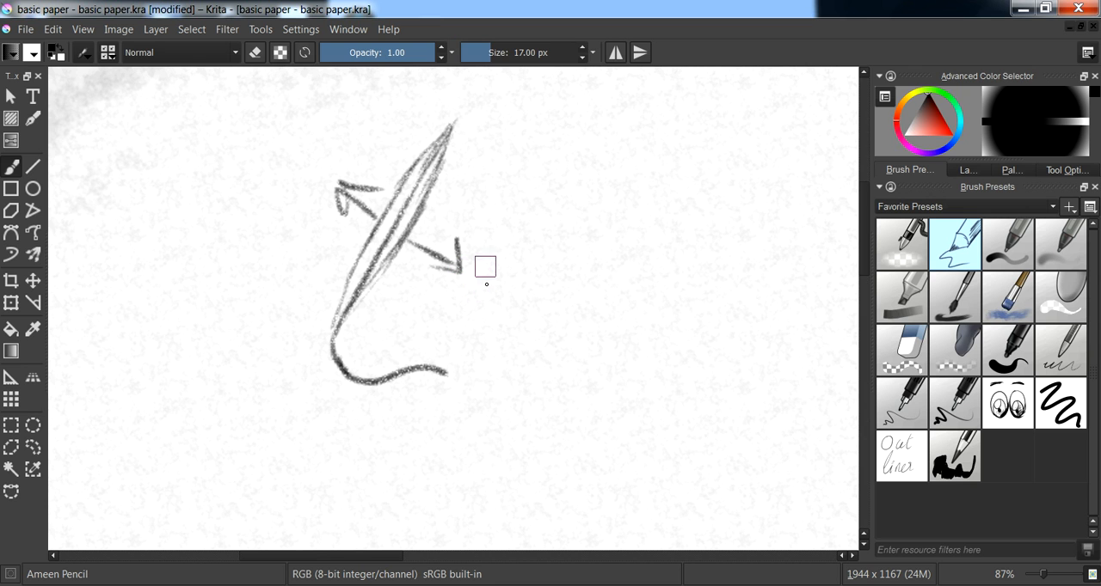
- Draw a straight underside and upper-lip line on the profile, mark their angle with an arc, and label it "less"
left_click_drag(550, 307, 509, 255)
mouse_move(270, 289)
left_mouse_down()
mouse_move(313, 347)
mouse_move(289, 339)
mouse_move(382, 344)
left_mouse_up()
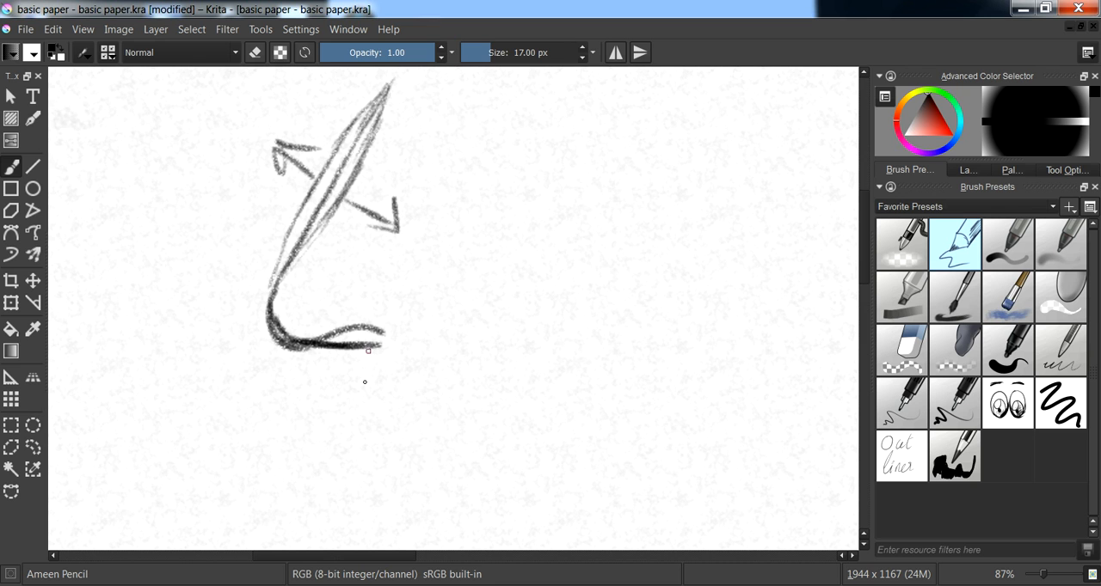
mouse_move(361, 418)
left_mouse_down()
mouse_move(371, 348)
mouse_move(352, 430)
left_mouse_up()
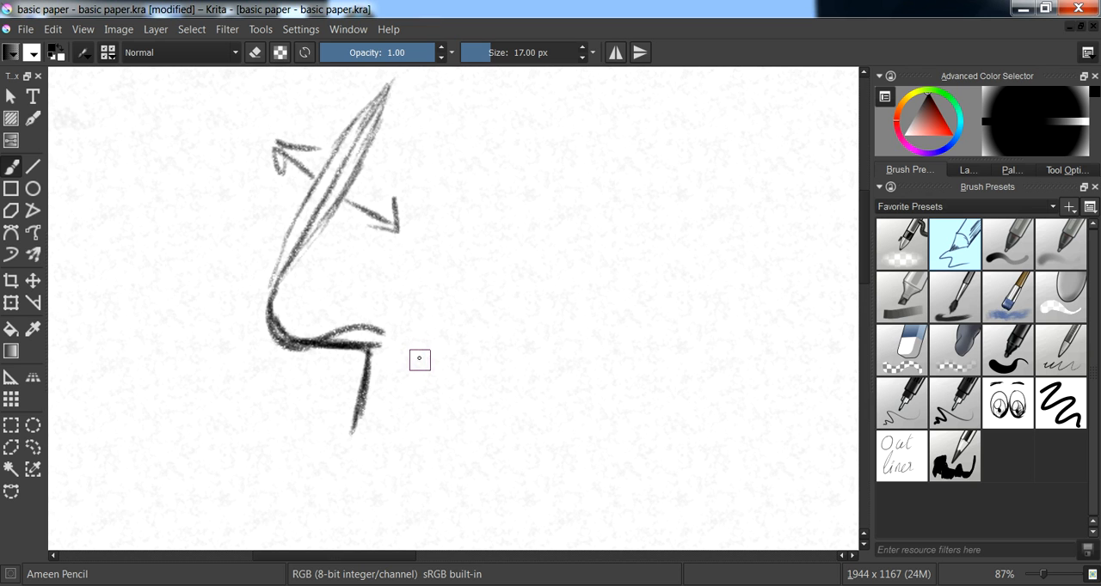
mouse_move(284, 343)
left_mouse_down()
mouse_move(358, 350)
mouse_move(315, 365)
mouse_move(348, 352)
mouse_move(364, 376)
mouse_move(339, 349)
mouse_move(363, 377)
left_mouse_up()
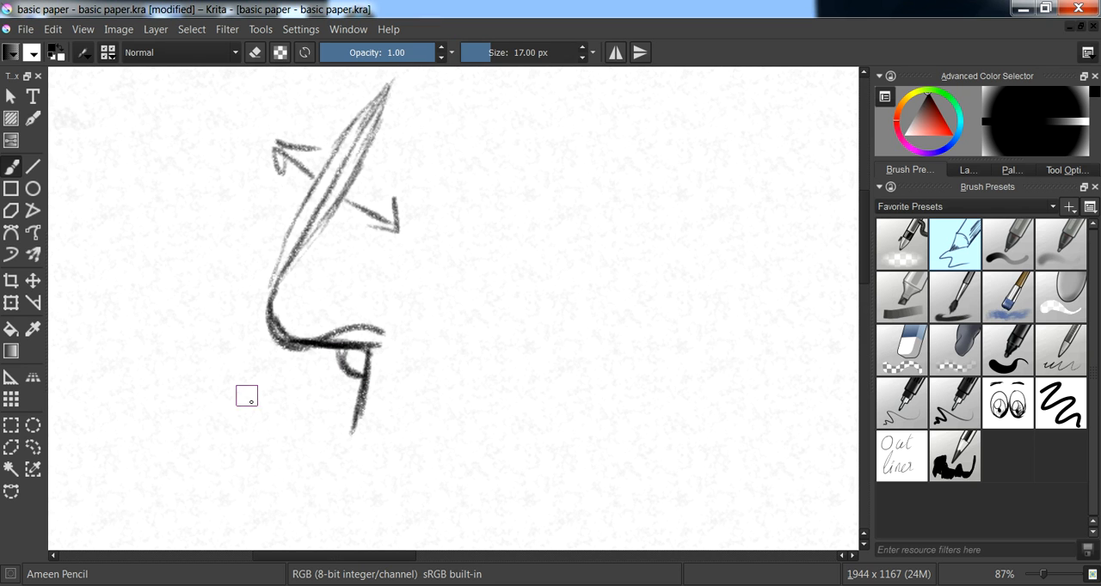
mouse_move(230, 380)
left_mouse_down()
mouse_move(247, 430)
mouse_move(260, 407)
mouse_move(284, 400)
mouse_move(292, 427)
left_mouse_up()
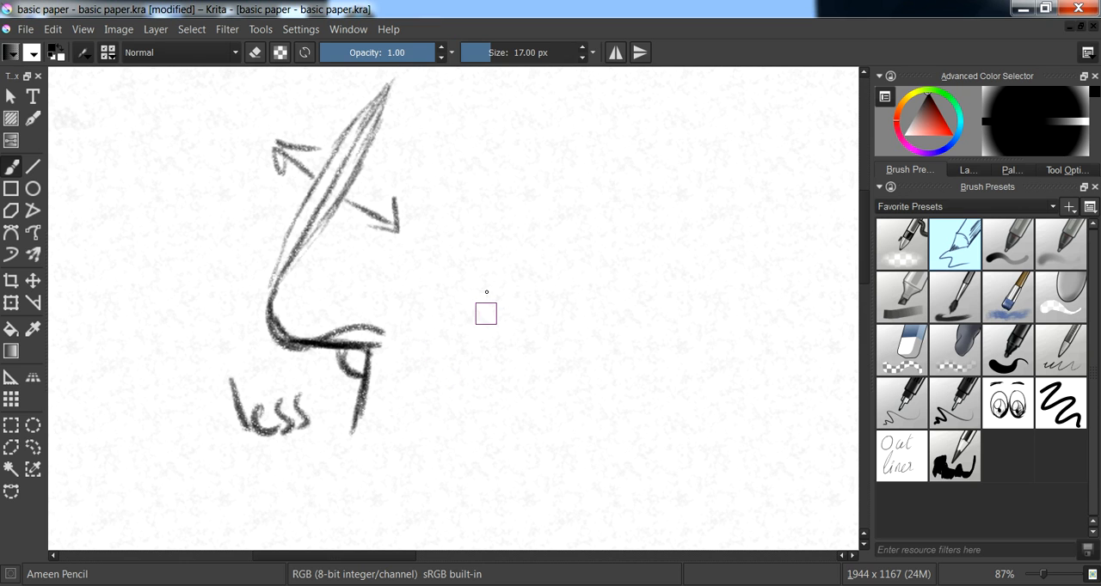
- Sketch a second nose tip profile with a downward-sloping underside and lip line, marking their angle with an arc and an arrow
mouse_move(486, 230)
left_mouse_down()
mouse_move(454, 306)
mouse_move(492, 336)
mouse_move(548, 351)
mouse_move(529, 416)
left_mouse_up()
mouse_move(454, 302)
left_mouse_down()
mouse_move(460, 322)
mouse_move(547, 349)
mouse_move(526, 442)
left_mouse_up()
left_click_drag(514, 351, 532, 387)
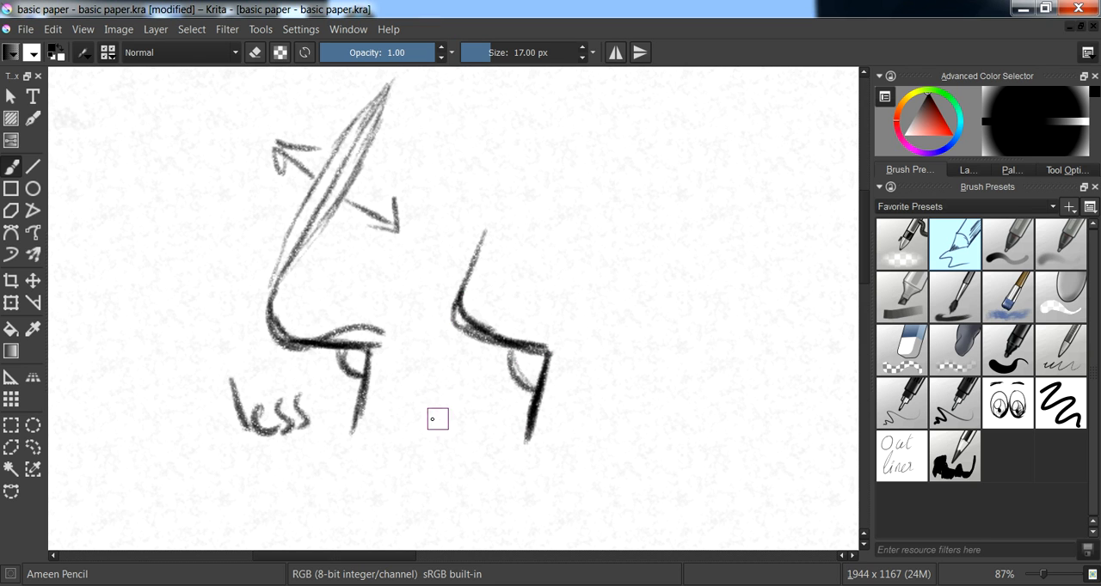
mouse_move(441, 396)
left_mouse_down()
mouse_move(478, 387)
mouse_move(472, 381)
mouse_move(470, 404)
mouse_move(499, 390)
mouse_move(472, 397)
left_mouse_up()
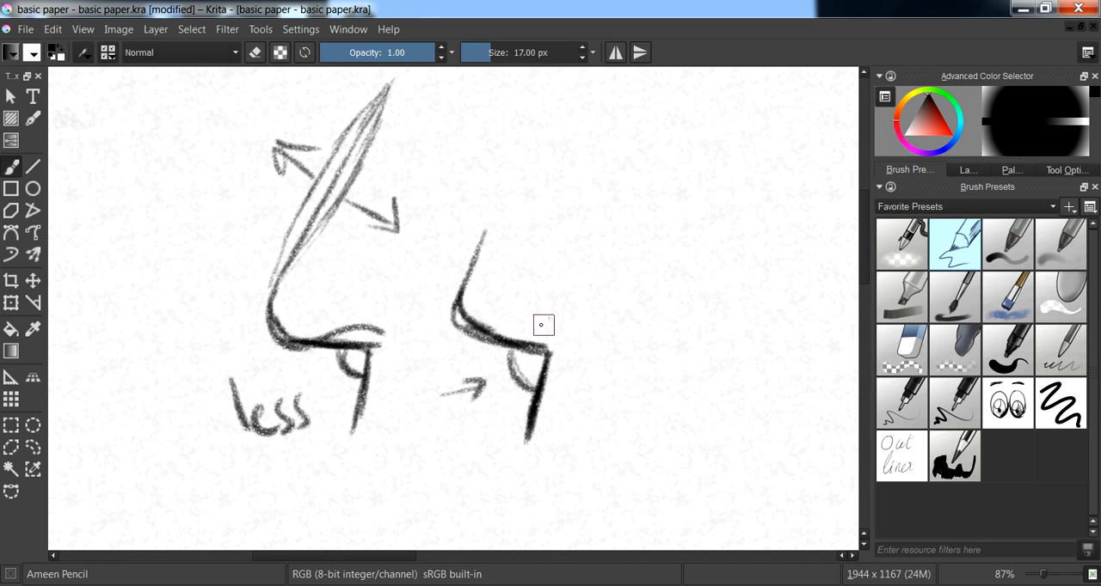
- Clear the angle sketches and try a curved side-view nose with a nostril and wing curve
key("Delete")
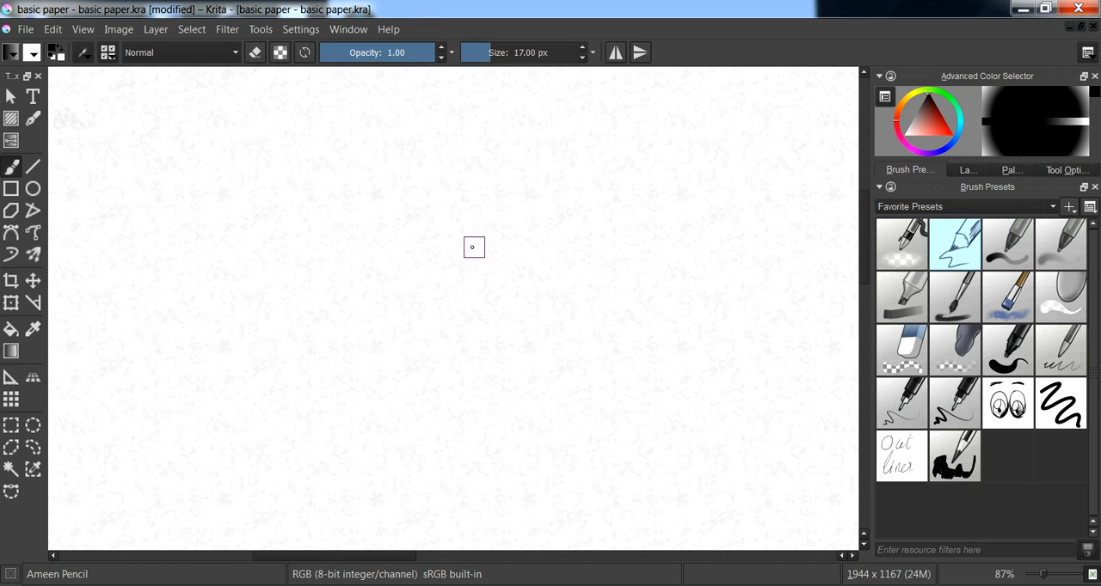
mouse_move(493, 174)
left_mouse_down()
mouse_move(442, 251)
mouse_move(420, 338)
mouse_move(436, 378)
mouse_move(496, 363)
mouse_move(486, 375)
mouse_move(476, 371)
mouse_move(504, 362)
mouse_move(510, 345)
mouse_move(529, 354)
mouse_move(488, 355)
mouse_move(533, 352)
left_mouse_up()
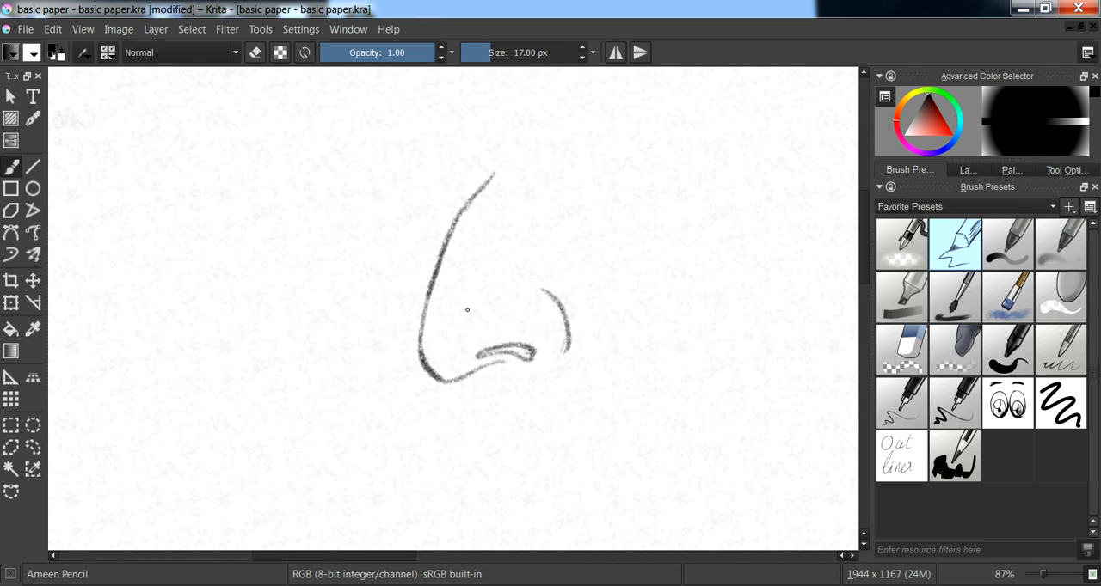
key("ctrl+z")
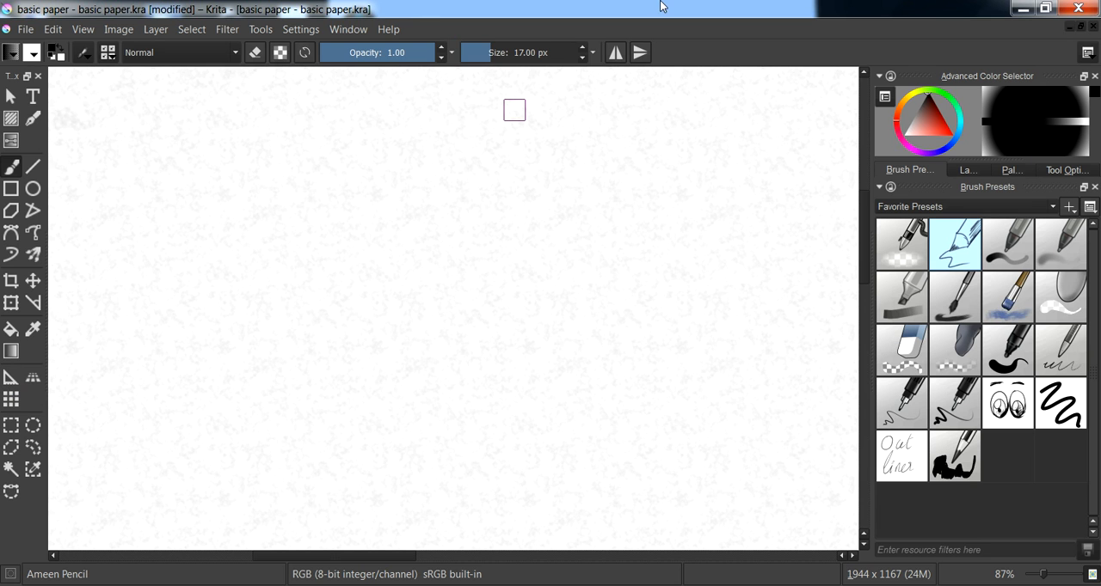
- Display the layer list and sketch a segmented side-view nose profile with a bridge notch, separate tip, dark nostril and wing curve
left_click(967, 171)
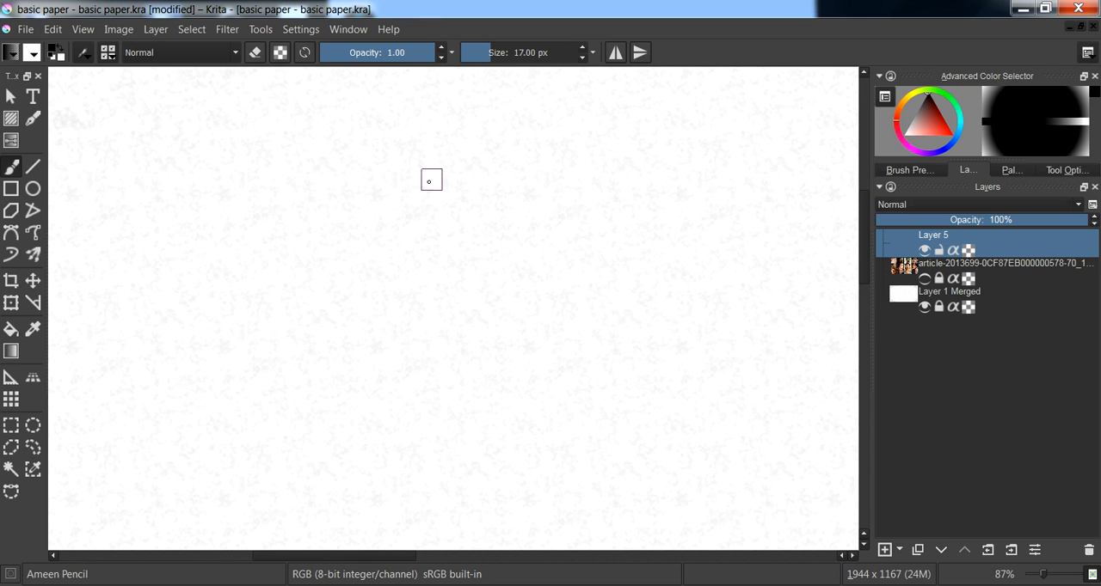
mouse_move(445, 114)
left_mouse_down()
mouse_move(379, 198)
mouse_move(390, 206)
mouse_move(381, 241)
mouse_move(356, 282)
mouse_move(331, 376)
mouse_move(345, 390)
mouse_move(423, 386)
mouse_move(389, 373)
mouse_move(372, 381)
mouse_move(446, 389)
left_mouse_up()
left_click_drag(376, 383, 443, 386)
mouse_move(399, 376)
left_mouse_down()
mouse_move(432, 376)
mouse_move(440, 387)
left_mouse_up()
left_click_drag(347, 384, 415, 405)
mouse_move(436, 332)
left_mouse_down()
mouse_move(451, 389)
mouse_move(400, 377)
mouse_move(422, 391)
mouse_move(425, 381)
mouse_move(417, 392)
mouse_move(418, 374)
mouse_move(386, 384)
mouse_move(442, 381)
mouse_move(429, 373)
mouse_move(385, 377)
left_mouse_up()
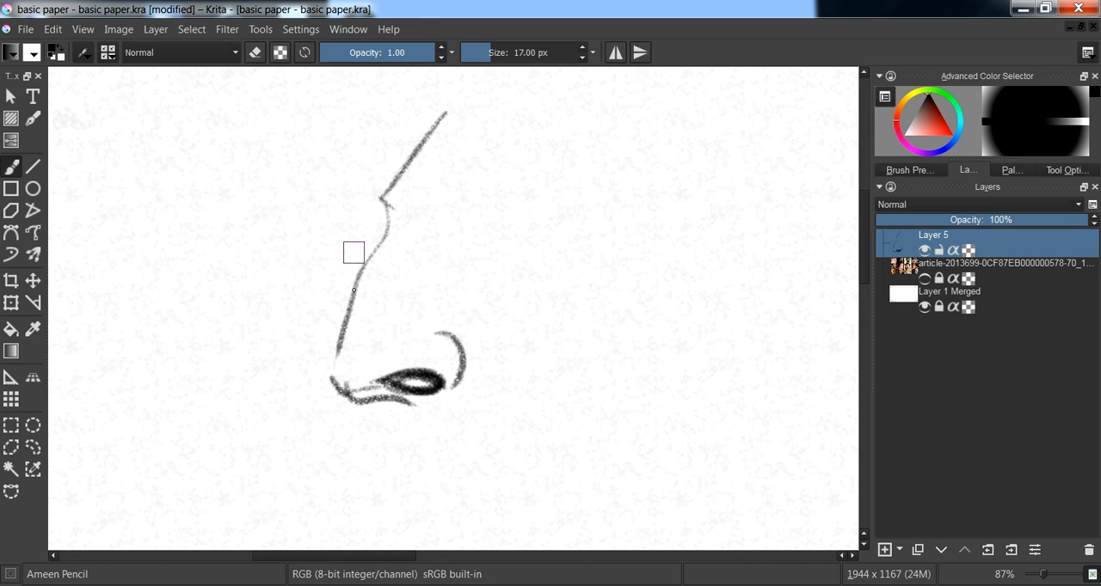
- Add an arrow pointing at the underside below the nostril and a short slanted stroke beside the profile
mouse_move(341, 450)
left_mouse_down()
mouse_move(402, 402)
mouse_move(401, 435)
left_mouse_up()
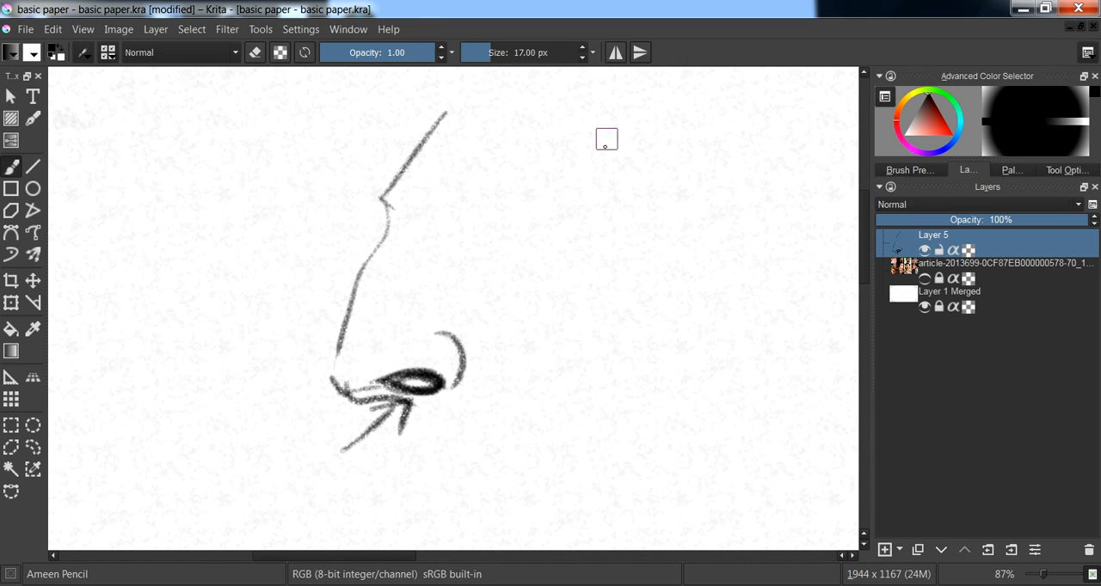
left_click_drag(624, 125, 580, 199)
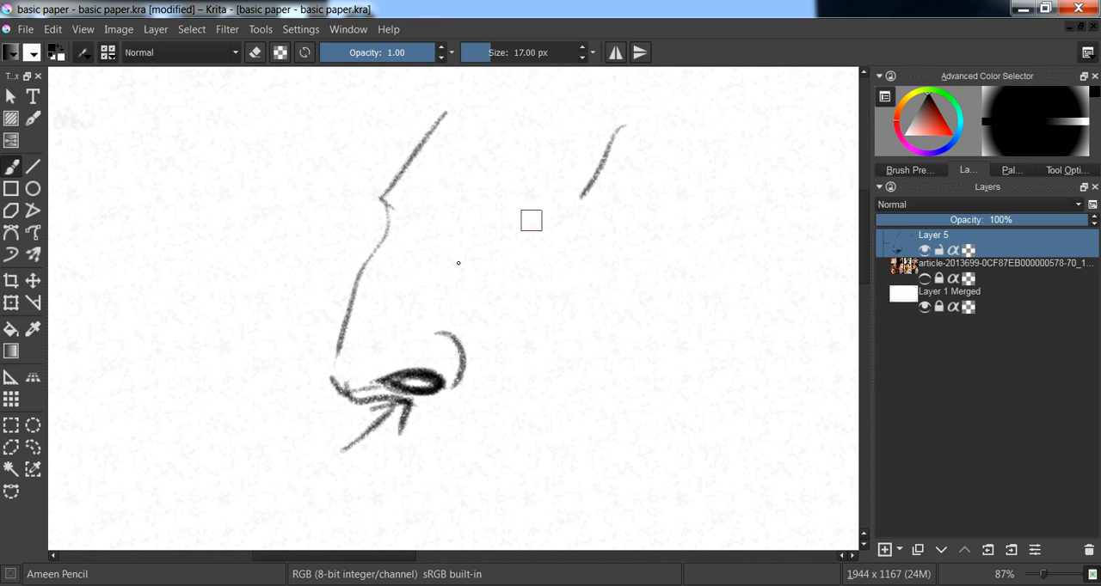
left_click_drag(309, 311, 323, 310)
- Clear the profile sketch and show the hidden reference layer with the grid of portrait photos
key("Delete")
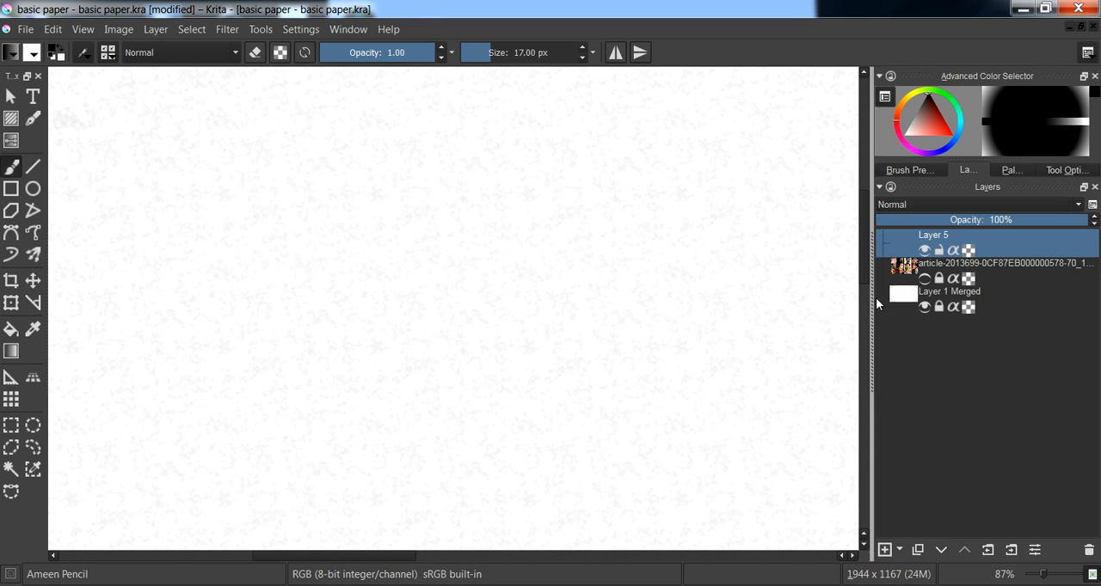
left_click(924, 278)
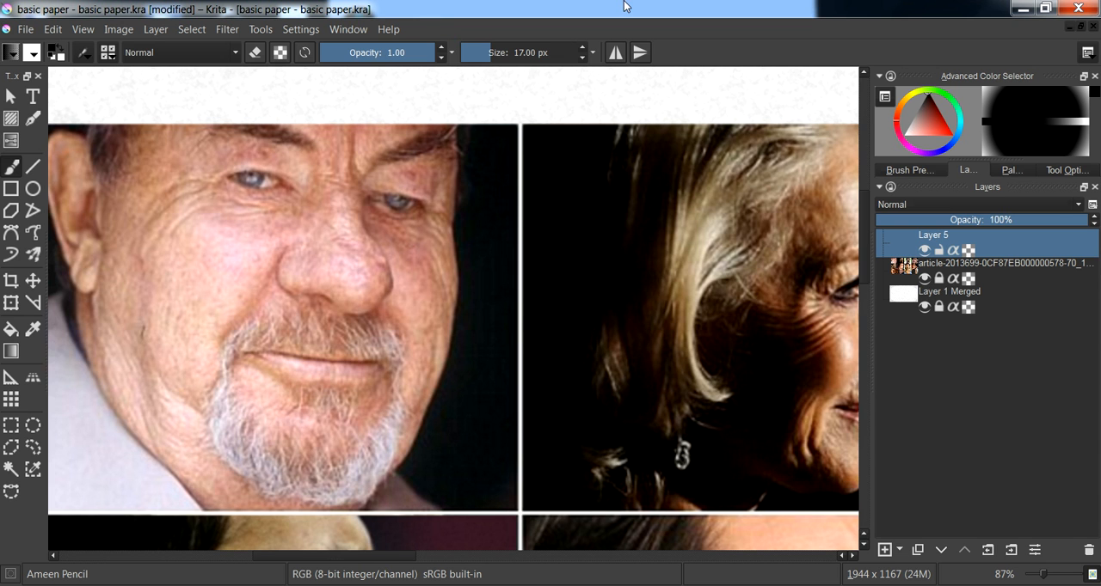
scroll(501, 249, "down", 4)
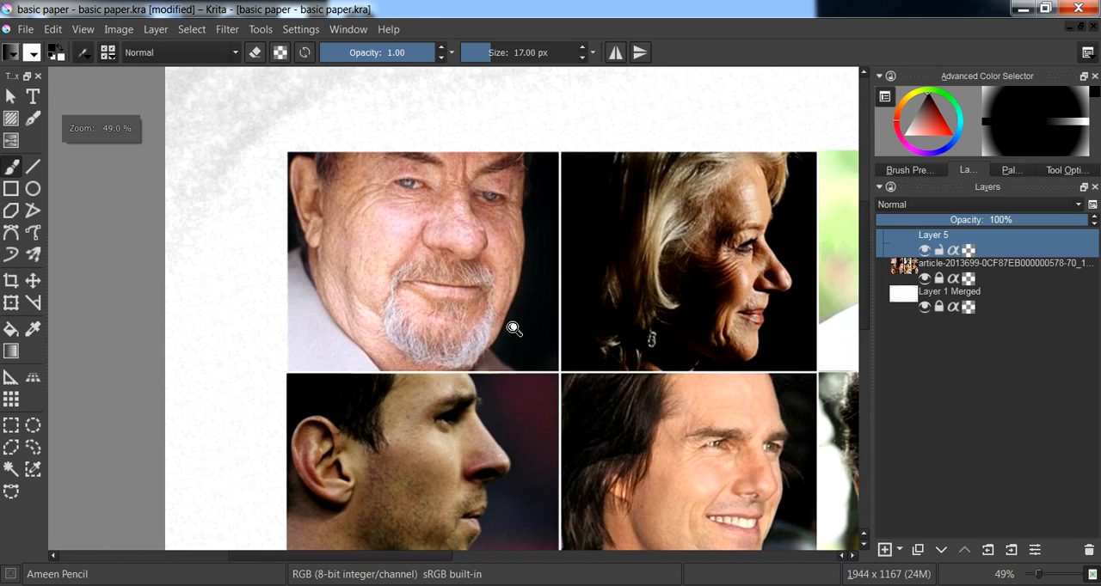
left_click_drag(503, 339, 305, 229)
left_click_drag(432, 327, 294, 261)
scroll(353, 293, "down", 2)
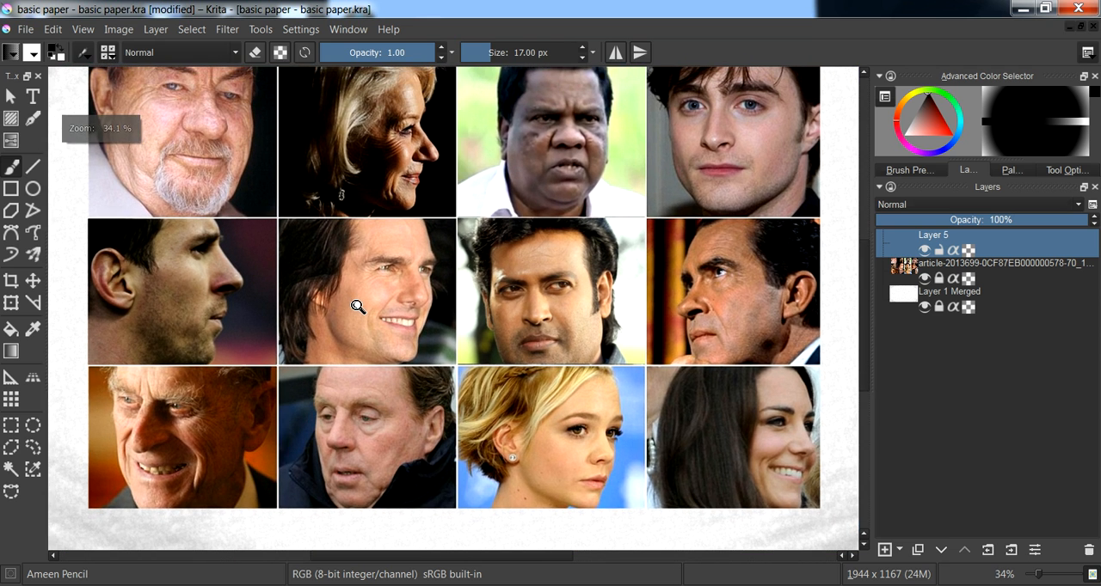
left_click_drag(345, 284, 399, 325)
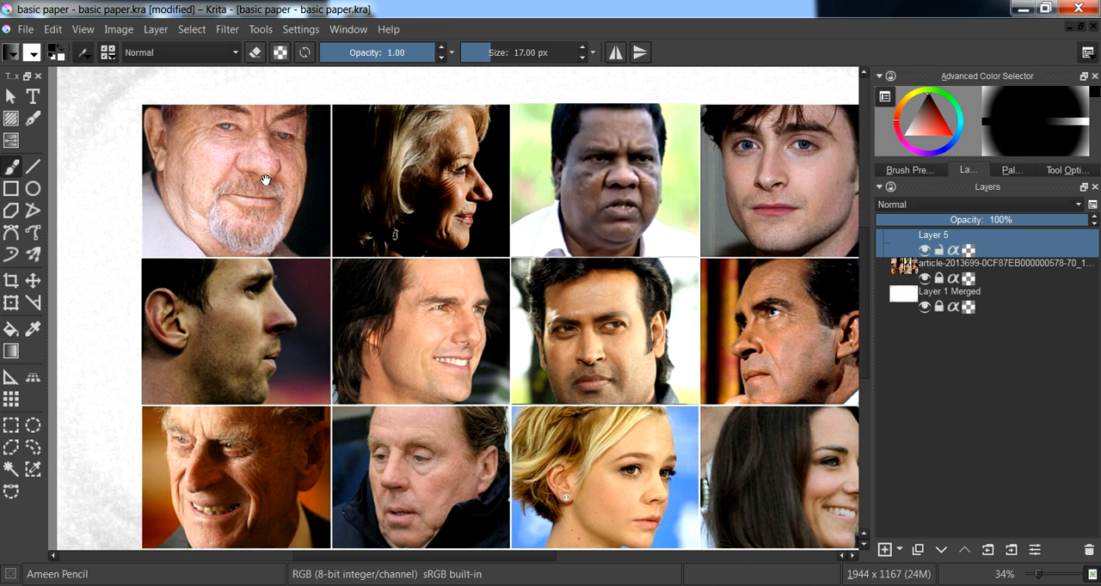
left_click_drag(262, 176, 318, 207)
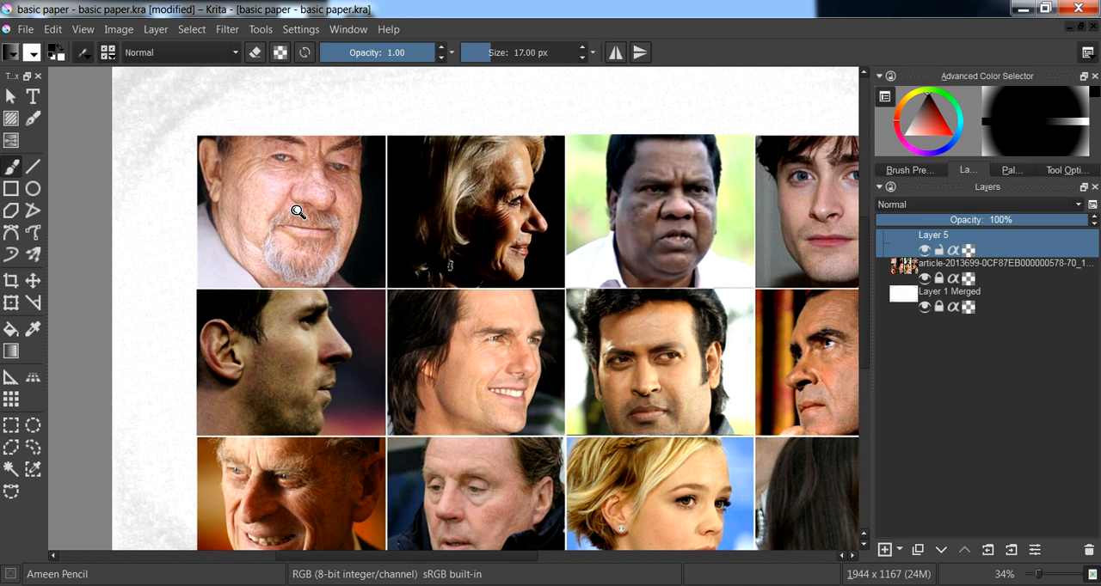
- Trace the bridge edge, tip, nostril and wing of the bearded man's nose in the first portrait
scroll(292, 149, "up", 4)
left_click_drag(272, 156, 494, 361)
left_click_drag(403, 283, 417, 248)
left_click_drag(449, 268, 471, 268)
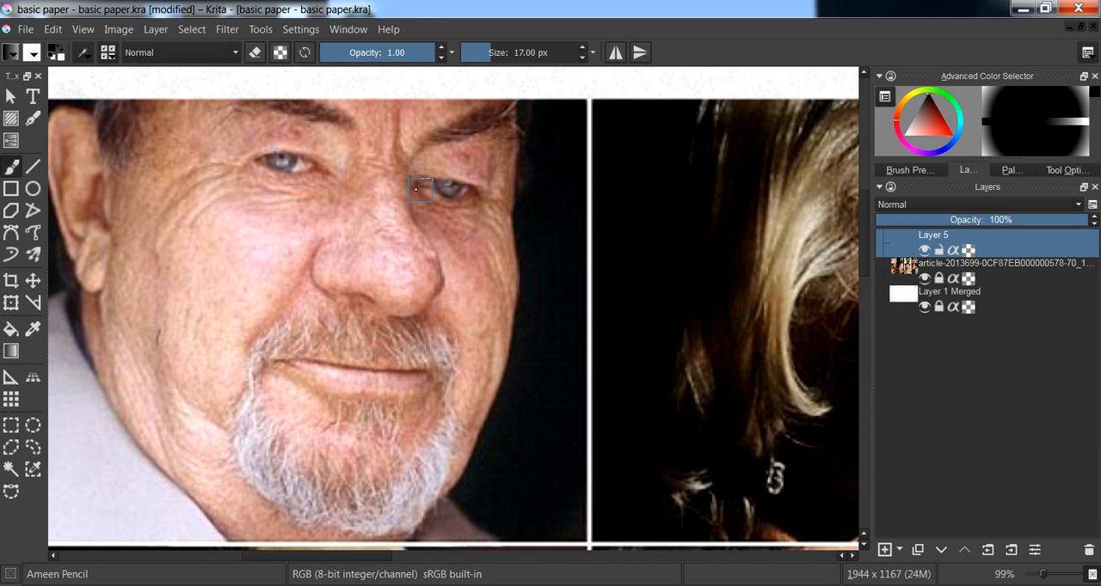
mouse_move(408, 184)
left_mouse_down()
mouse_move(402, 220)
mouse_move(437, 277)
mouse_move(398, 303)
mouse_move(341, 287)
mouse_move(307, 254)
left_mouse_up()
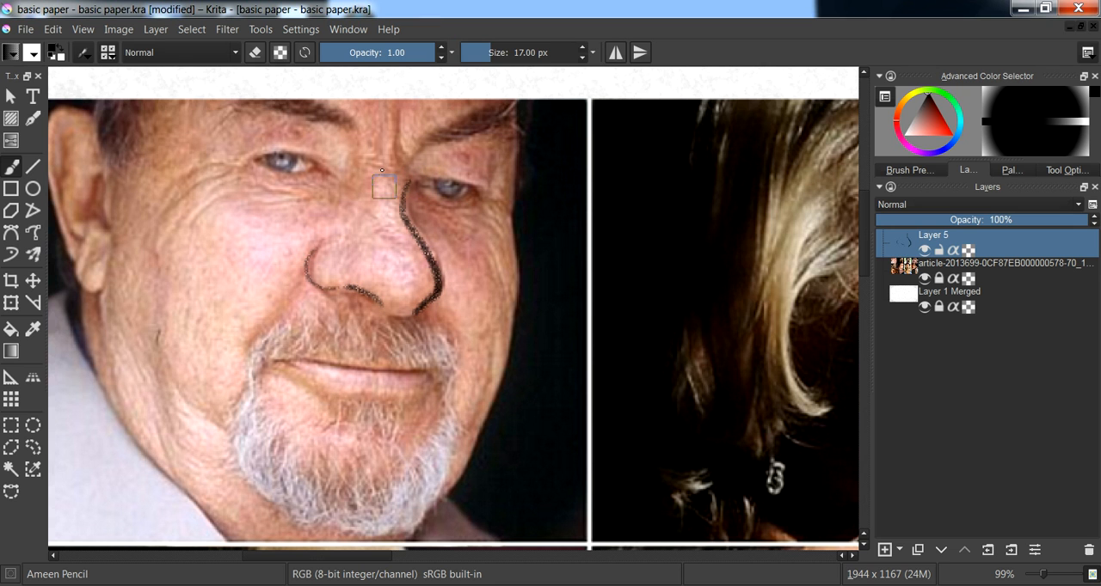
- Construct the bearded man's nose over the photo with bridge guide lines, a large tip circle and a smaller wing circle
mouse_move(370, 164)
left_mouse_down()
mouse_move(388, 235)
mouse_move(410, 266)
mouse_move(413, 296)
left_mouse_up()
mouse_move(379, 160)
left_mouse_down()
mouse_move(376, 191)
mouse_move(404, 220)
mouse_move(378, 217)
mouse_move(398, 247)
left_mouse_up()
mouse_move(355, 256)
left_mouse_down()
mouse_move(354, 228)
mouse_move(438, 274)
mouse_move(407, 305)
mouse_move(353, 249)
mouse_move(429, 246)
mouse_move(404, 304)
mouse_move(357, 263)
mouse_move(416, 227)
mouse_move(436, 304)
mouse_move(361, 280)
mouse_move(379, 230)
mouse_move(426, 248)
mouse_move(413, 312)
mouse_move(421, 251)
left_mouse_up()
mouse_move(347, 245)
left_mouse_down()
mouse_move(303, 279)
mouse_move(371, 272)
mouse_move(312, 252)
mouse_move(370, 286)
left_mouse_up()
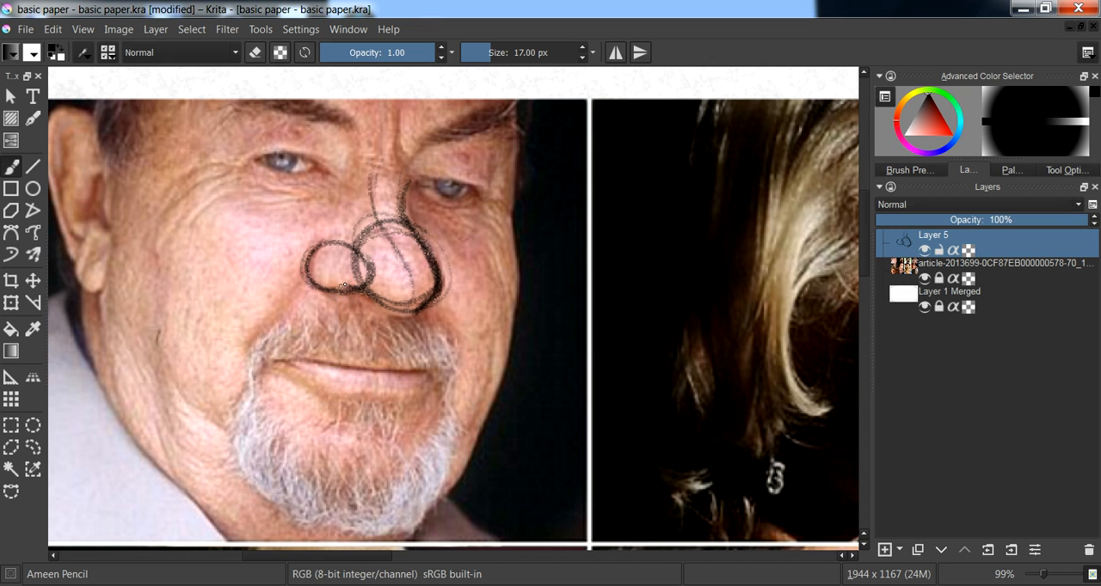
- Darken the nostril, wing, underside, tip and bridge edge over the bearded man's nose construction
mouse_move(346, 286)
left_mouse_down()
mouse_move(380, 300)
mouse_move(443, 288)
mouse_move(438, 275)
left_mouse_up()
mouse_move(349, 286)
left_mouse_down()
mouse_move(313, 285)
mouse_move(339, 247)
left_mouse_up()
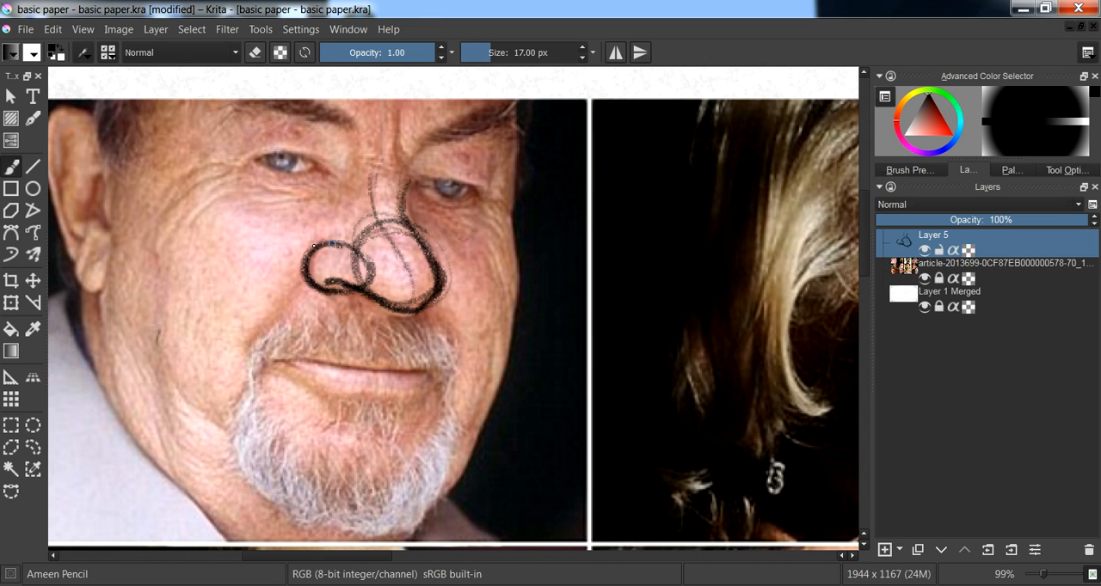
mouse_move(408, 180)
left_mouse_down()
mouse_move(405, 213)
mouse_move(438, 280)
mouse_move(403, 296)
left_mouse_up()
- Add short strokes along the bearded man's eyelids to relate the eyes to the nose bridge
mouse_move(595, 271)
left_mouse_down()
mouse_move(378, 246)
mouse_move(515, 295)
mouse_move(663, 425)
mouse_move(680, 427)
left_mouse_up()
mouse_move(298, 245)
left_mouse_down()
mouse_move(378, 264)
mouse_move(299, 247)
left_mouse_up()
left_click_drag(376, 258, 353, 265)
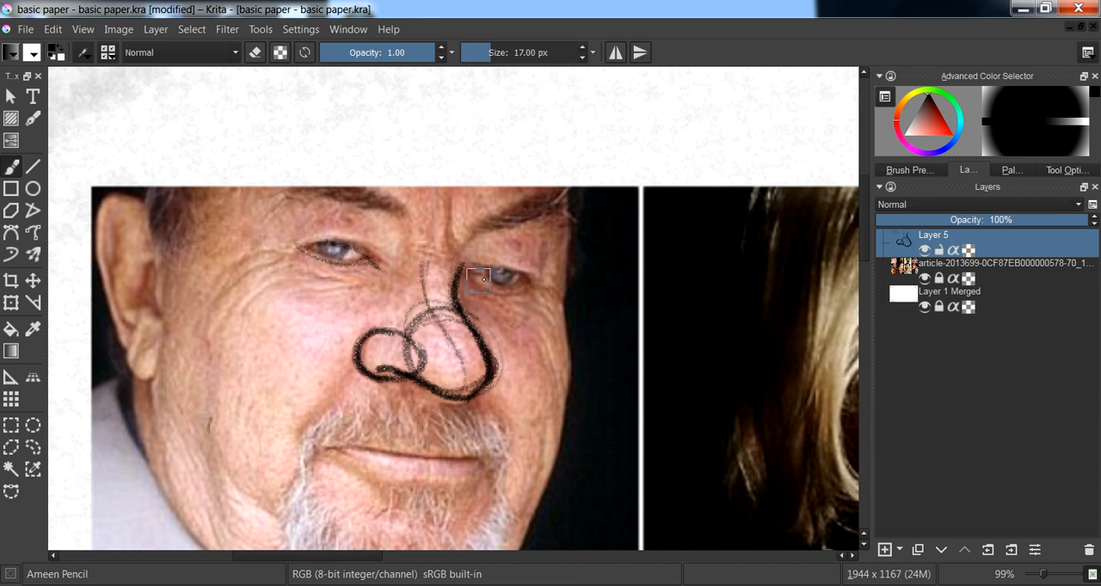
left_click_drag(713, 315, 559, 233)
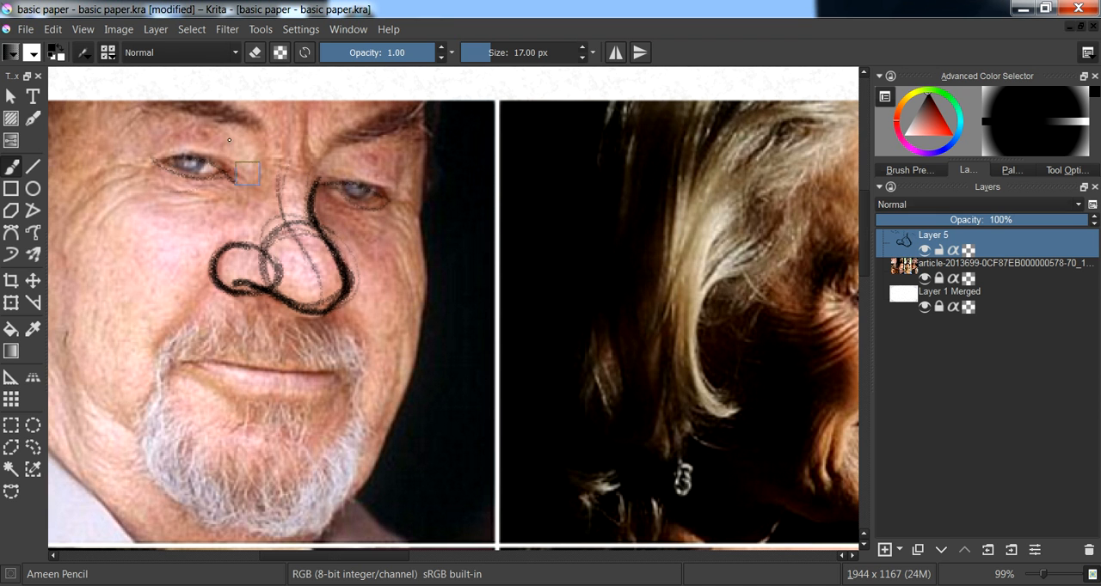
- Draw a construction circle around the nose tip of the woman in profile in the second portrait
left_click_drag(727, 295, 347, 178)
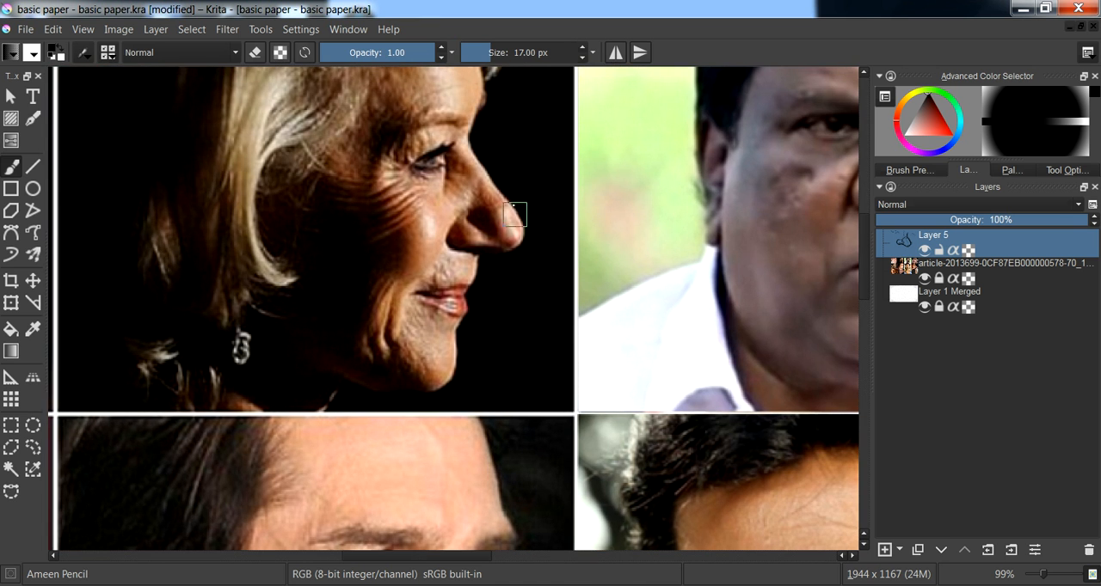
mouse_move(481, 194)
left_mouse_down()
mouse_move(465, 222)
mouse_move(494, 243)
mouse_move(515, 226)
mouse_move(504, 200)
mouse_move(465, 213)
left_mouse_up()
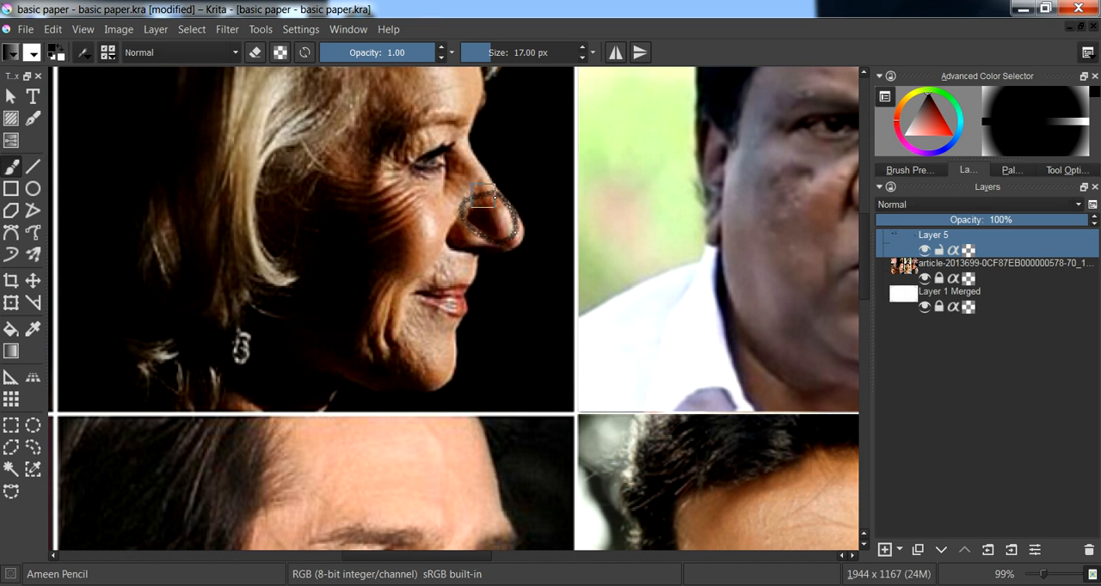
mouse_move(464, 143)
left_mouse_down()
mouse_move(523, 214)
mouse_move(356, 258)
mouse_move(91, 289)
left_mouse_up()
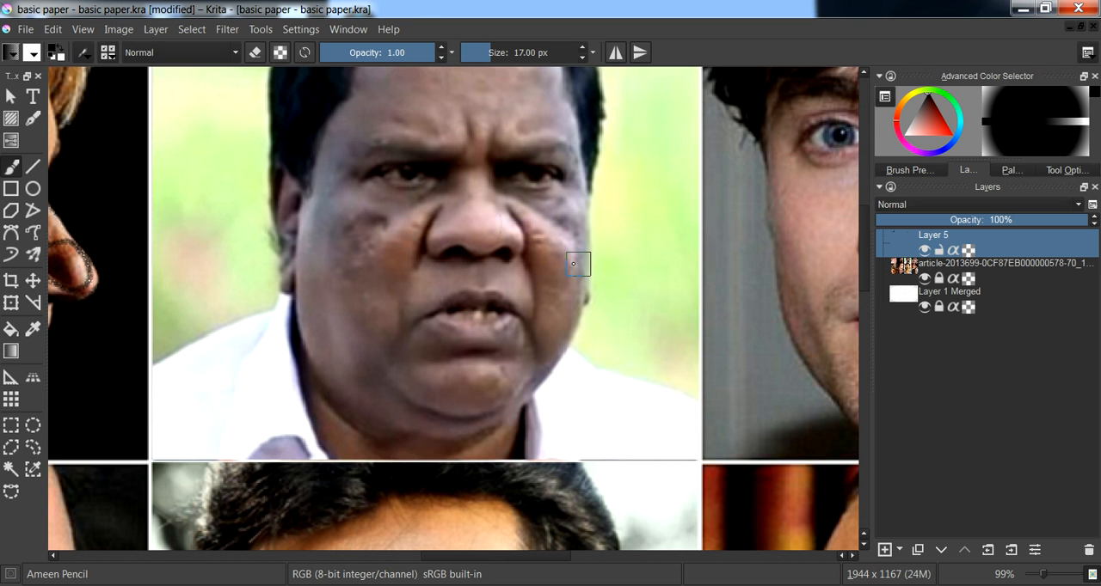
- Examine the front-facing nose shapes of the two men in the third and fourth portraits of the upper row
mouse_move(602, 260)
left_mouse_down()
mouse_move(490, 289)
mouse_move(316, 286)
left_mouse_up()
left_click_drag(534, 286, 459, 290)
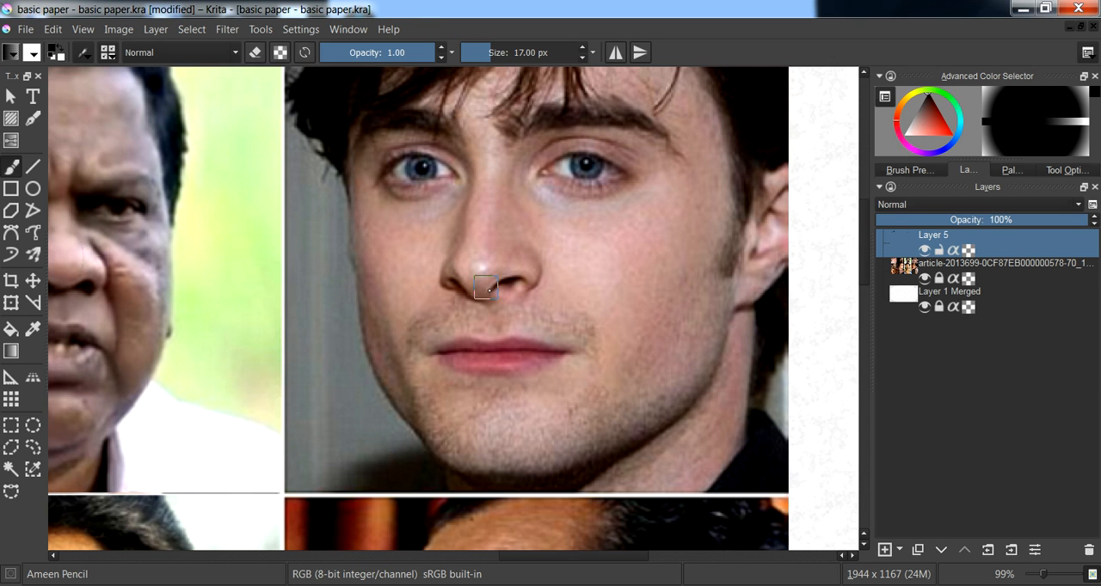
left_click_drag(466, 289, 469, 254)
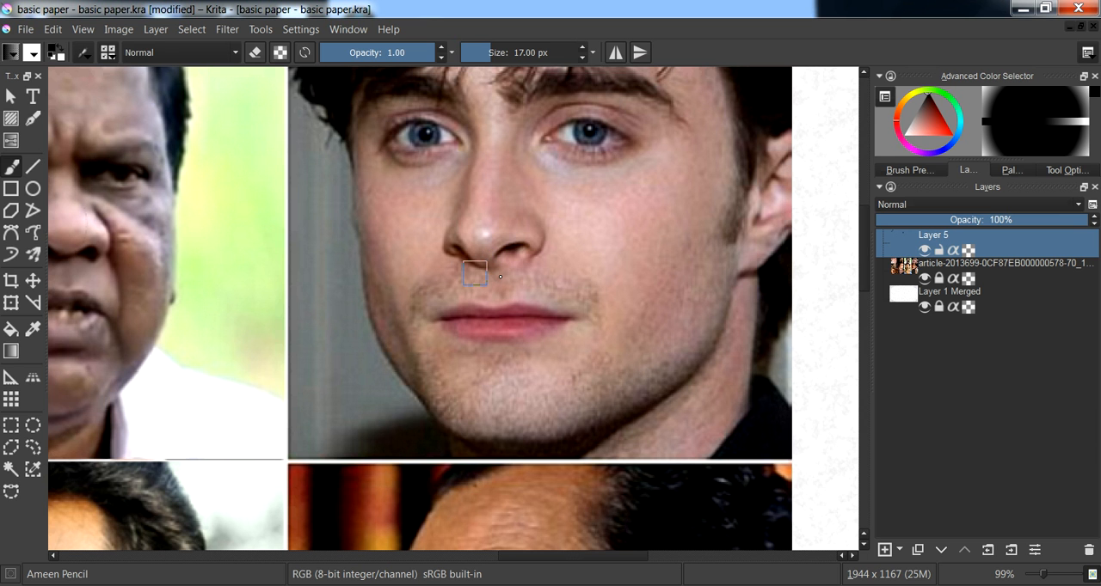
left_click_drag(576, 174, 562, 222)
- Examine the nose tips, wings and bridges of the four men in the middle row of portraits
mouse_move(452, 435)
left_mouse_down()
mouse_move(507, 255)
mouse_move(518, 131)
left_mouse_up()
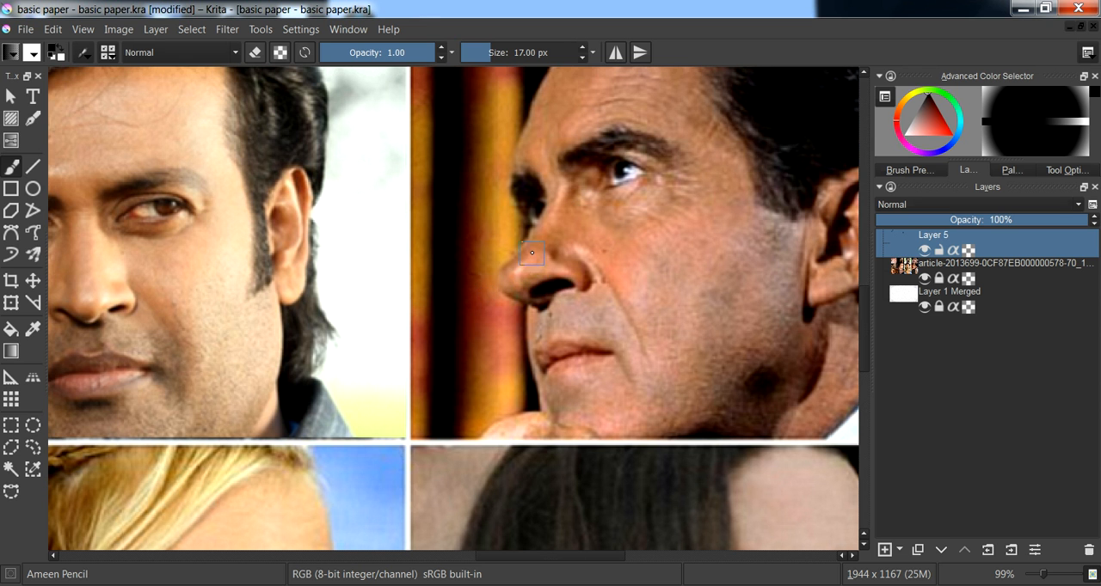
left_click_drag(339, 282, 634, 247)
mouse_move(370, 272)
left_mouse_down()
mouse_move(471, 270)
mouse_move(490, 284)
mouse_move(521, 273)
left_mouse_up()
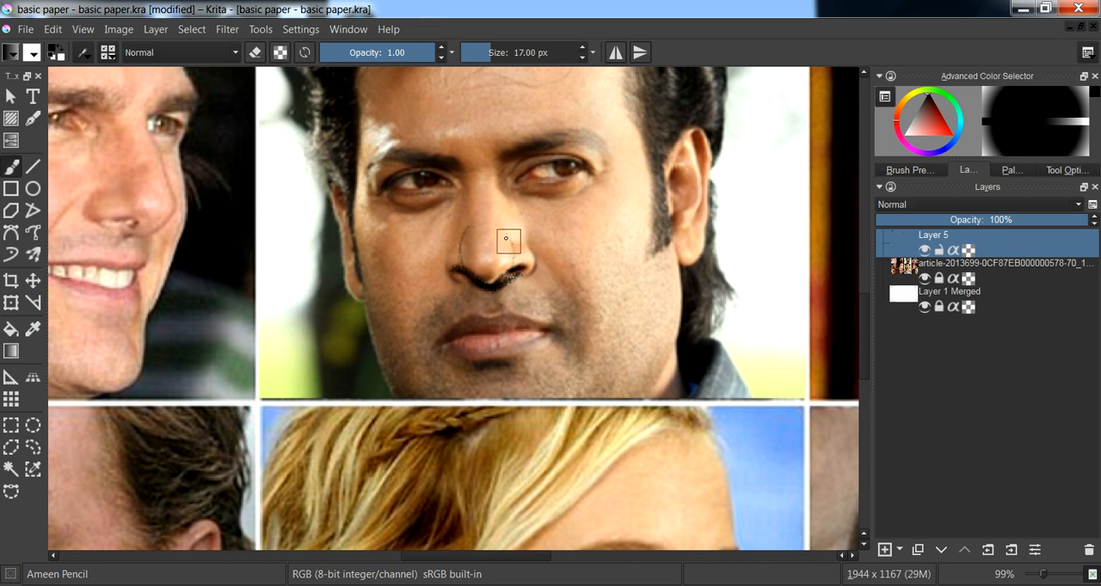
mouse_move(463, 262)
left_mouse_down()
mouse_move(487, 227)
mouse_move(508, 247)
left_mouse_up()
left_click_drag(359, 298, 644, 332)
left_click_drag(408, 271, 553, 326)
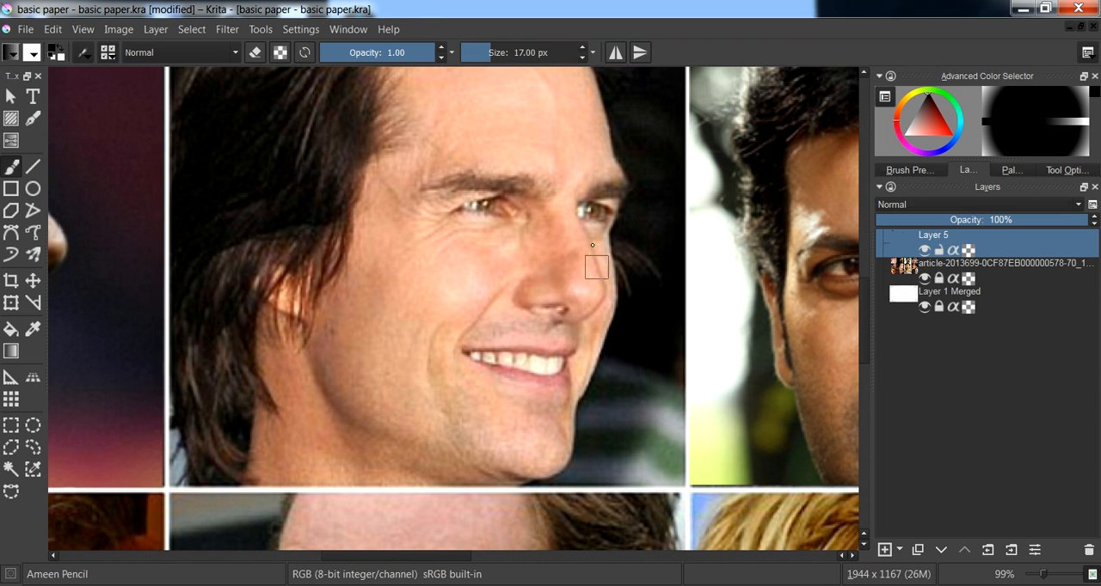
left_click_drag(379, 277, 647, 260)
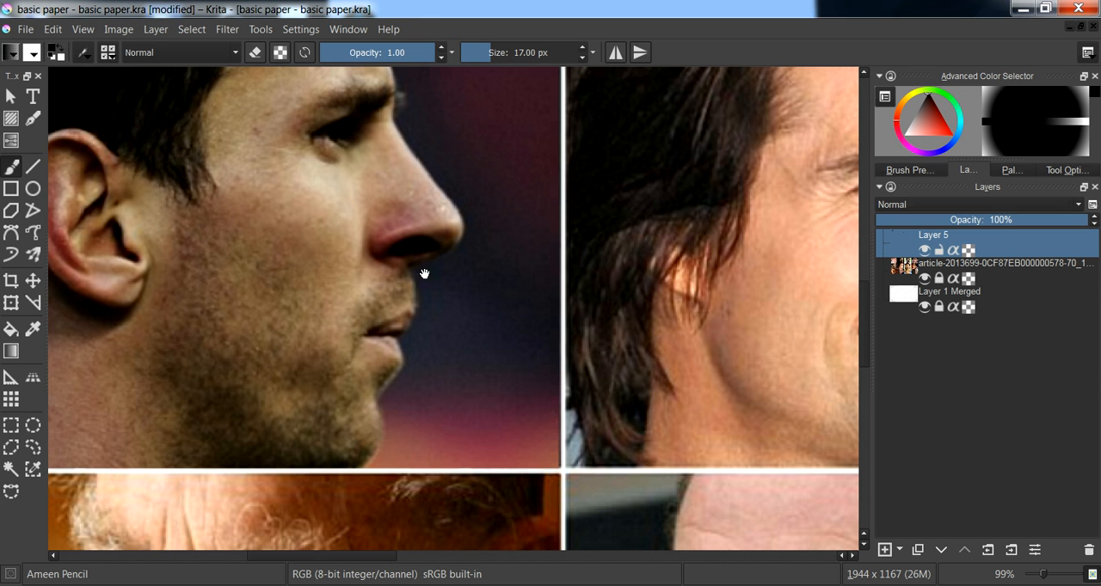
left_click_drag(450, 257, 417, 264)
left_click_drag(452, 300, 439, 289)
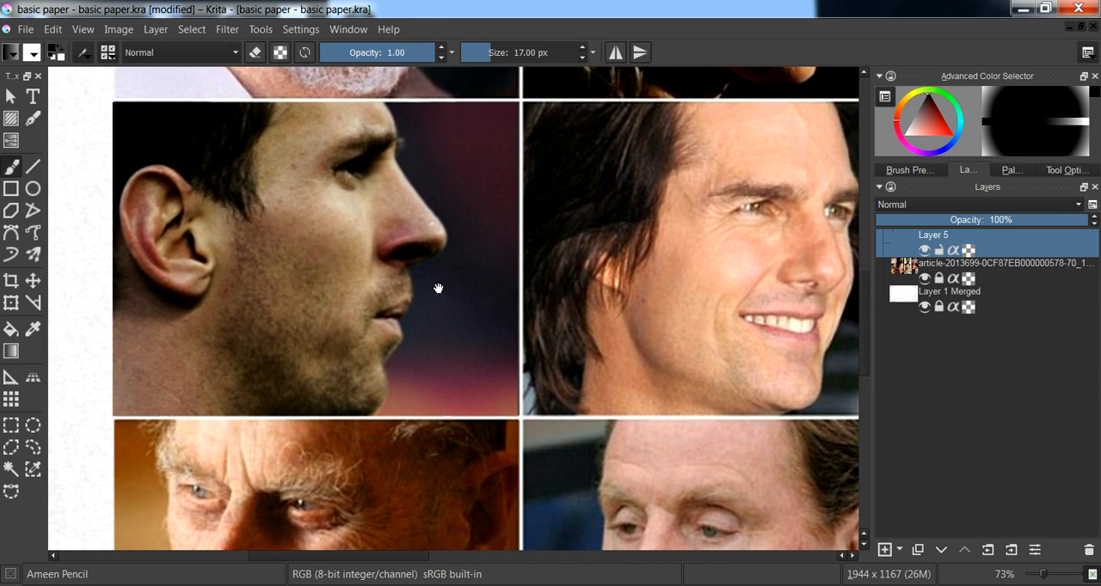
- Examine the noses in the lower row of portraits, ending with an overview of the whole reference sheet
left_click_drag(362, 385, 349, 204)
left_click_drag(346, 303, 297, 234)
left_click_drag(567, 353, 194, 359)
left_click_drag(589, 362, 313, 325)
left_click_drag(463, 336, 245, 333)
mouse_move(338, 350)
left_mouse_down()
mouse_move(359, 333)
mouse_move(350, 343)
left_mouse_up()
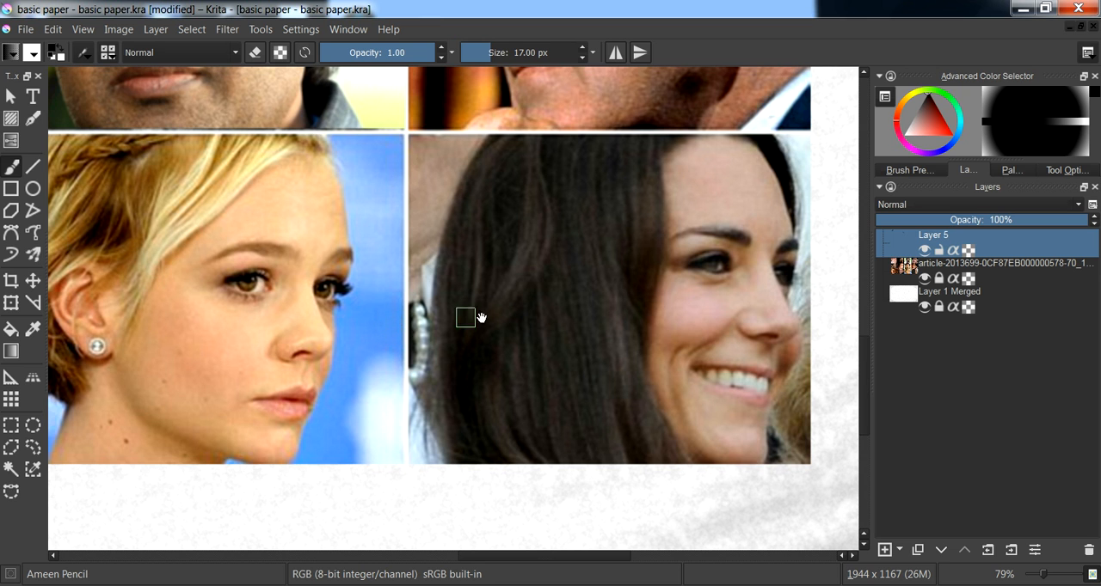
left_click_drag(498, 313, 413, 322)
left_click_drag(465, 261, 490, 363)
mouse_move(424, 238)
left_mouse_down()
mouse_move(499, 330)
mouse_move(534, 298)
mouse_move(601, 285)
left_mouse_up()
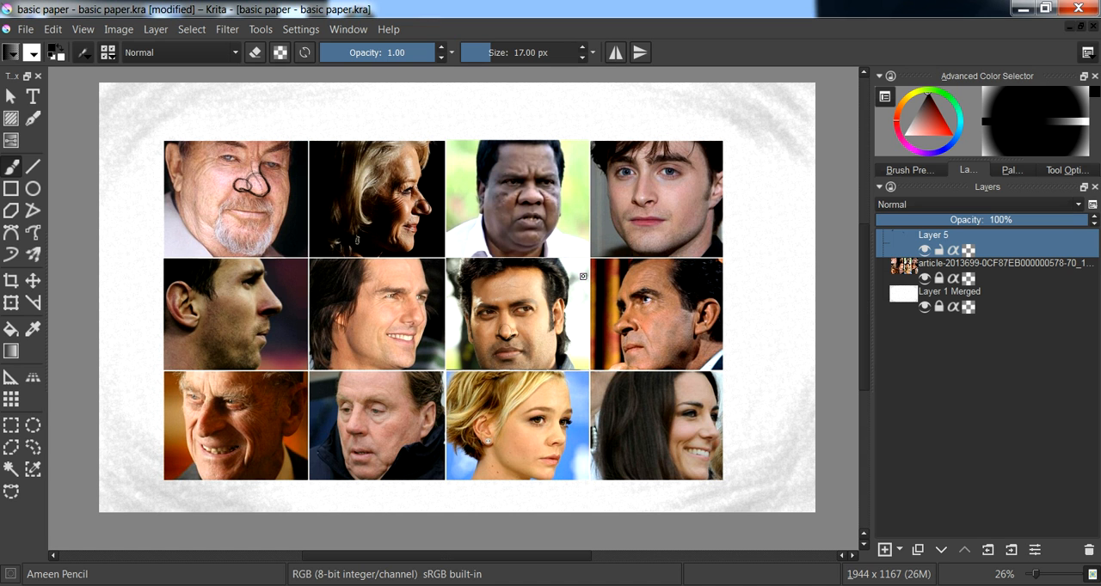
- Switch to the nose studies image in Windows Photo Viewer, examine its side and front nose variations, and close the viewer
left_click(774, 584)
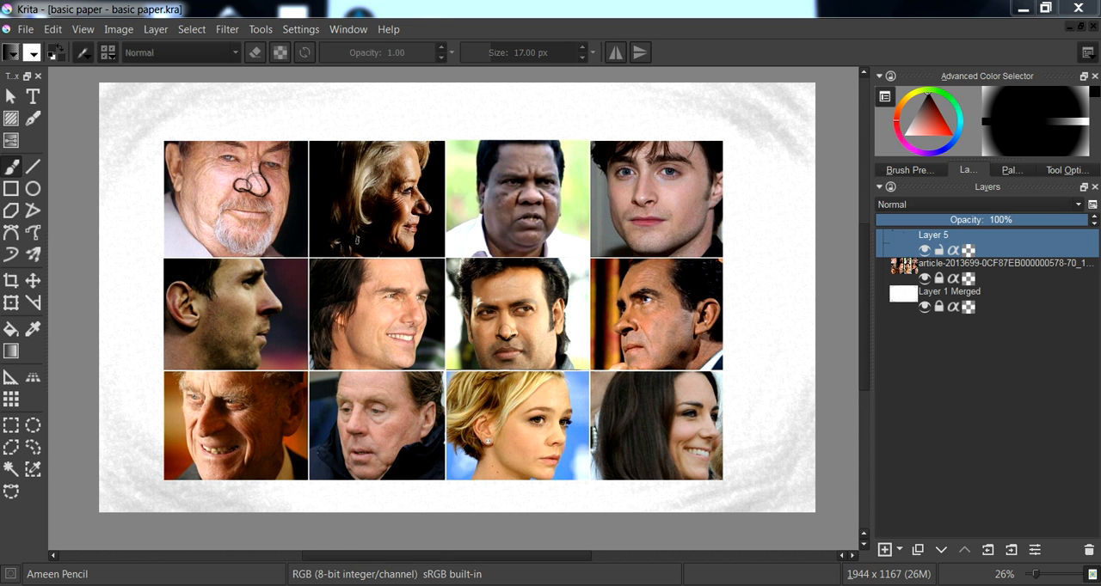
key("alt+Tab")
scroll(731, 279, "up", 6)
left_click_drag(565, 110, 508, 369)
scroll(473, 258, "up", 1)
left_click_drag(461, 185, 400, 303)
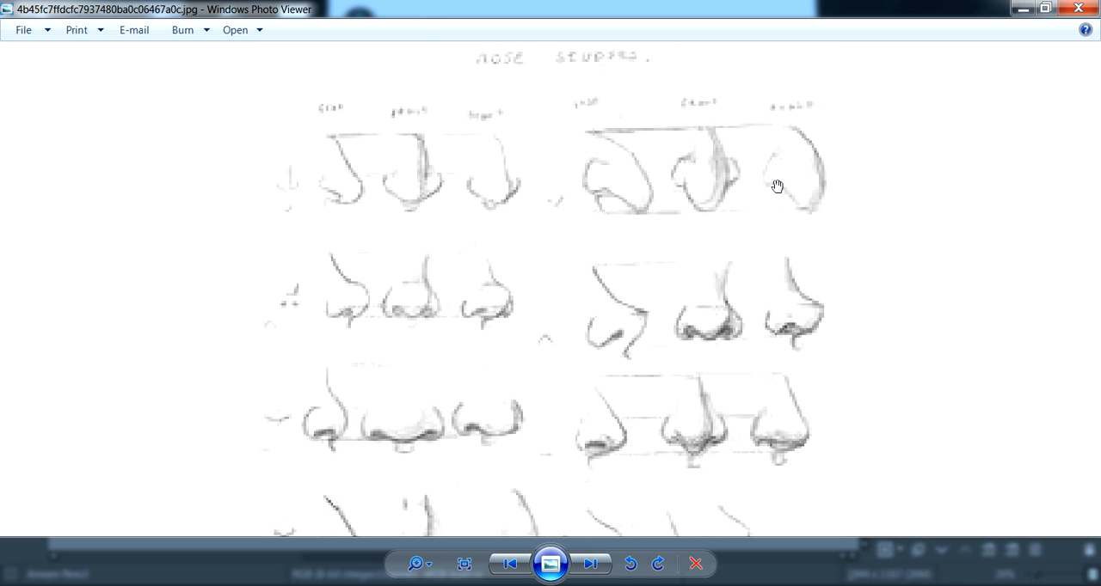
left_click_drag(391, 357, 379, 266)
left_click_drag(574, 369, 576, 269)
mouse_move(740, 337)
left_mouse_down()
mouse_move(577, 248)
mouse_move(568, 229)
left_mouse_up()
left_click_drag(495, 521, 472, 386)
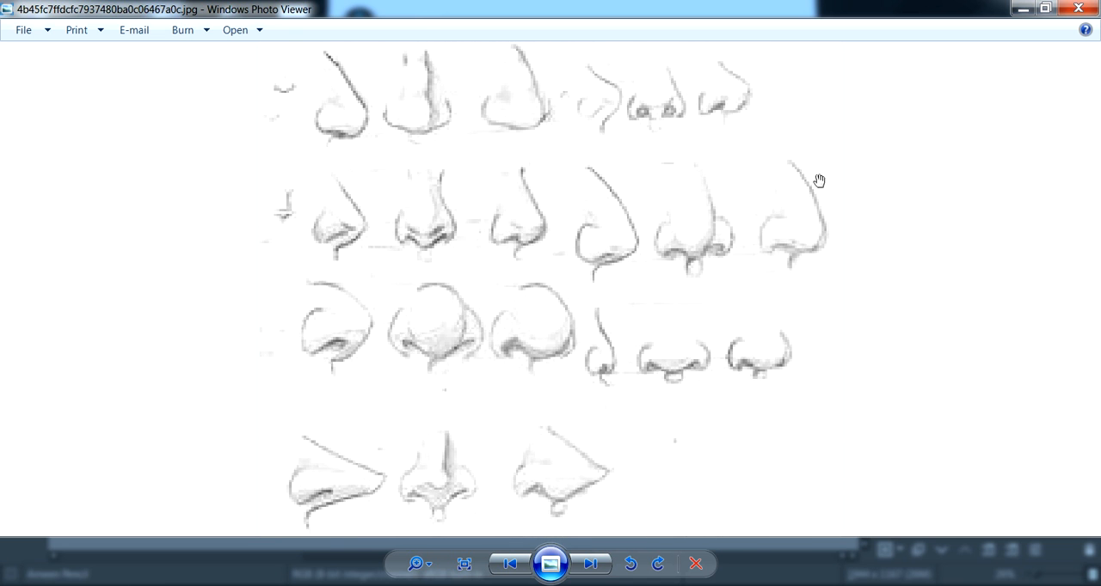
left_click(1078, 8)
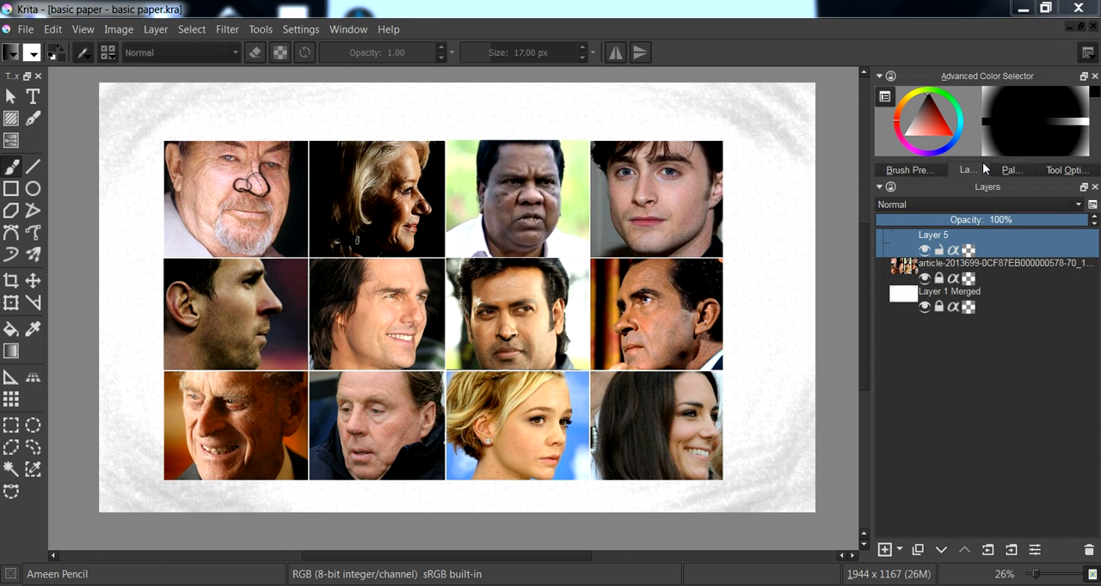